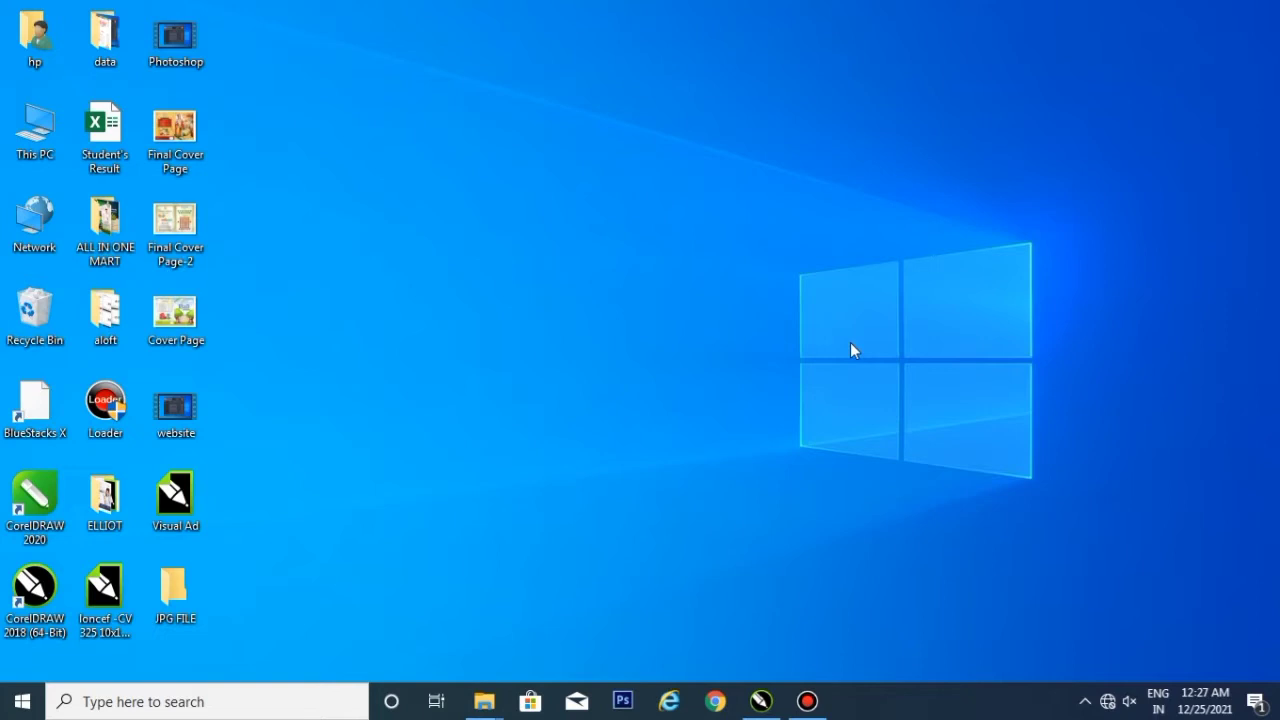
# Step: Bring the Visual Ad.cdr window to the front in CorelDRAW, showing page 1 of 11
pyautogui.click(761, 701)
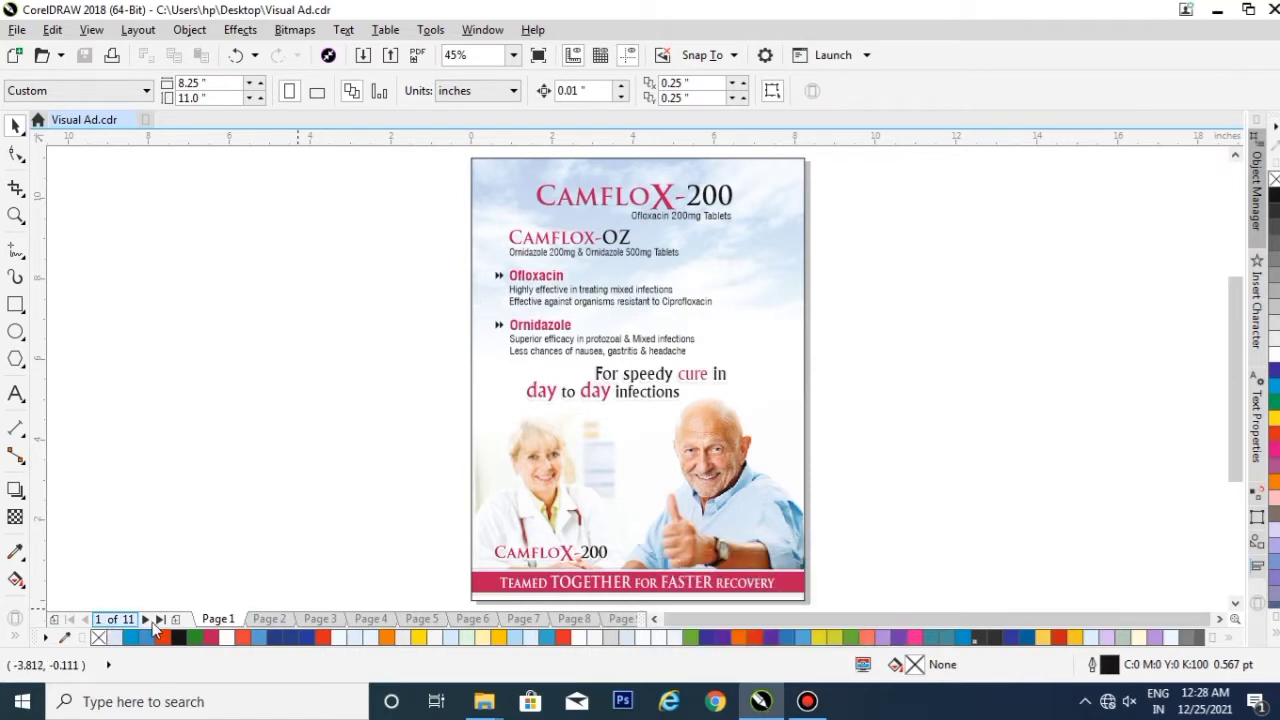
# Step: Flip through the ad pages, return to page 1, and marquee-select its 31 objects
pyautogui.press('pagedown')
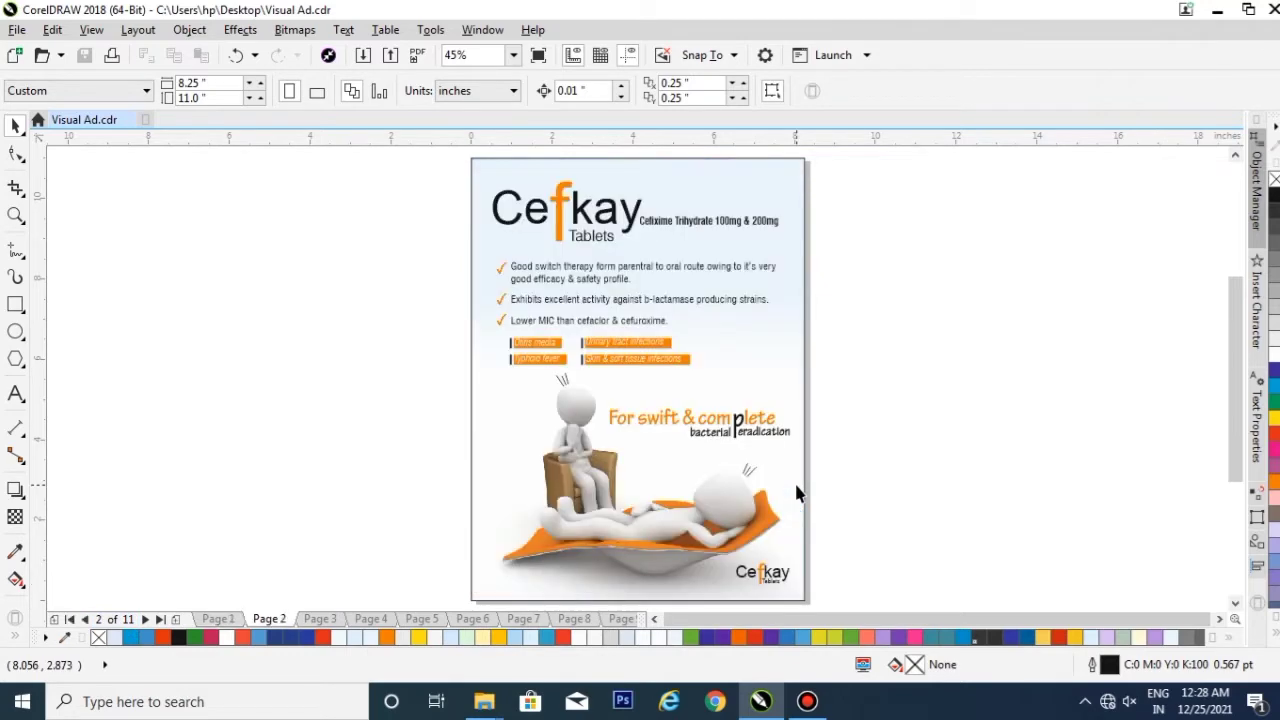
pyautogui.press('pagedown')
pyautogui.press('pagedown')
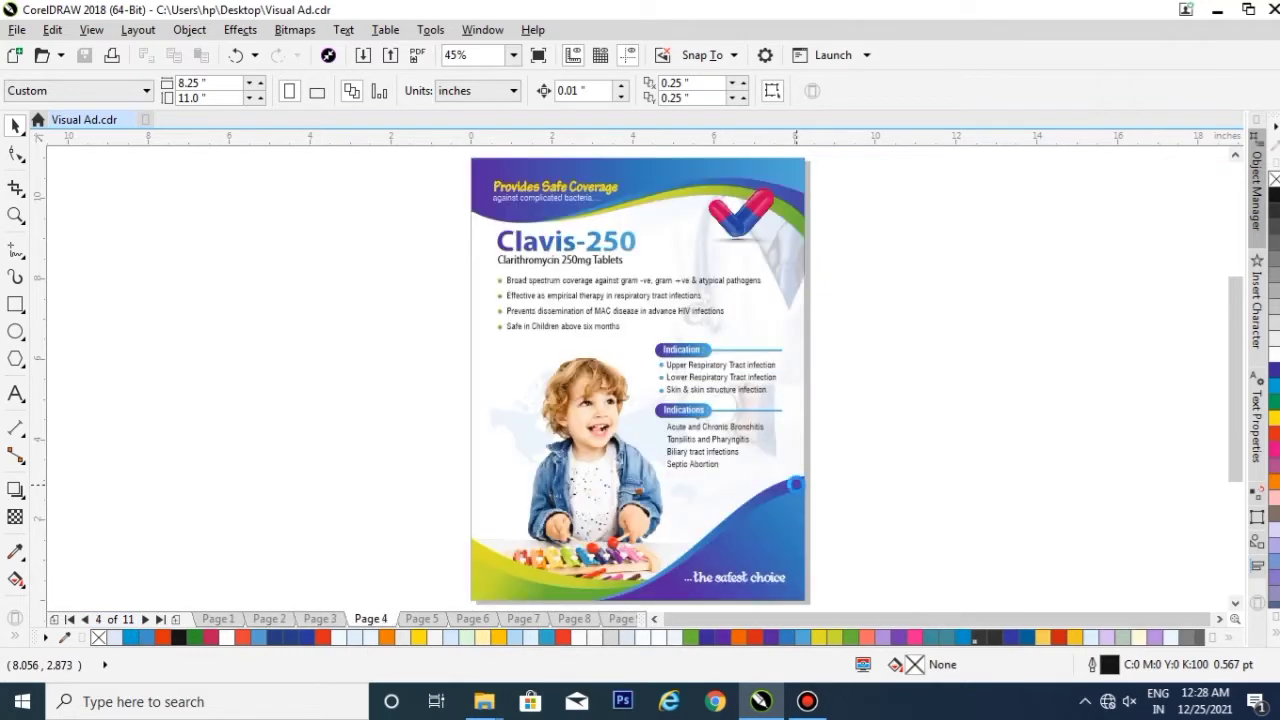
pyautogui.press('pagedown')
pyautogui.press('pagedown')
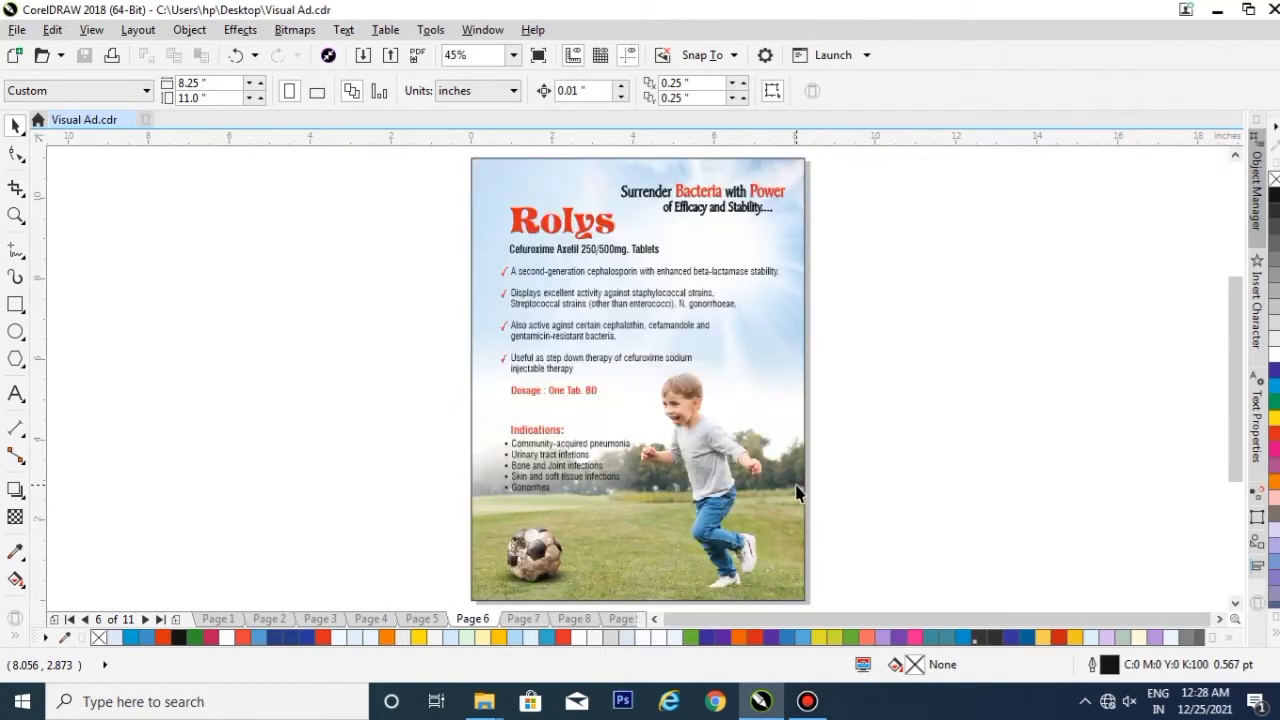
pyautogui.press('pageup')
pyautogui.press('pageup')
pyautogui.press('pageup')
pyautogui.press('pageup')
pyautogui.press('pageup')
pyautogui.press('pageup')
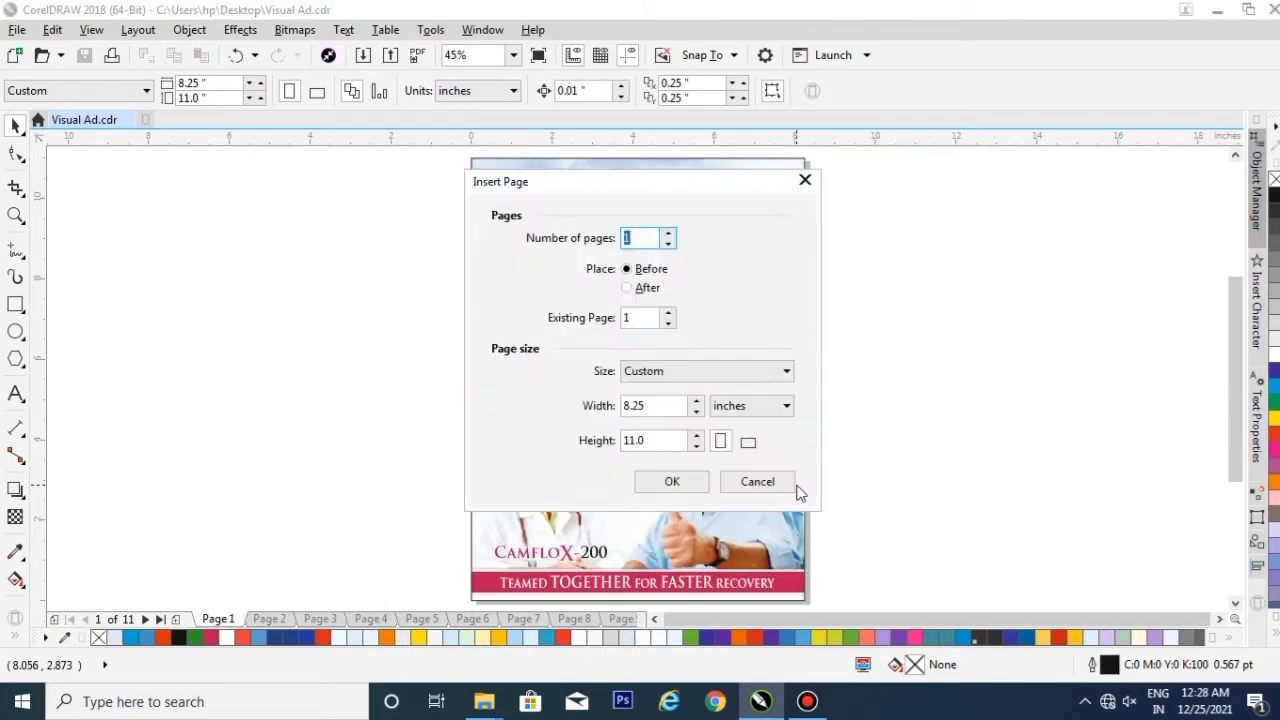
pyautogui.click(764, 484)
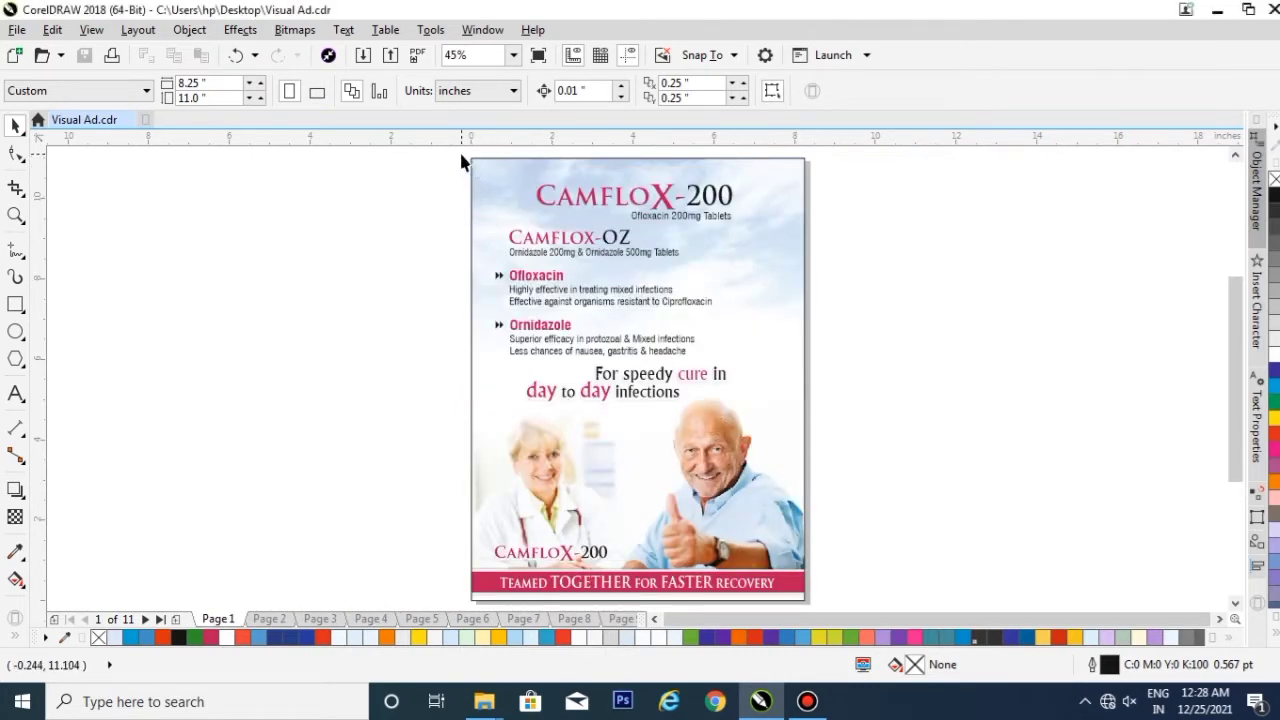
pyautogui.moveTo(462, 153); pyautogui.dragTo(812, 575)
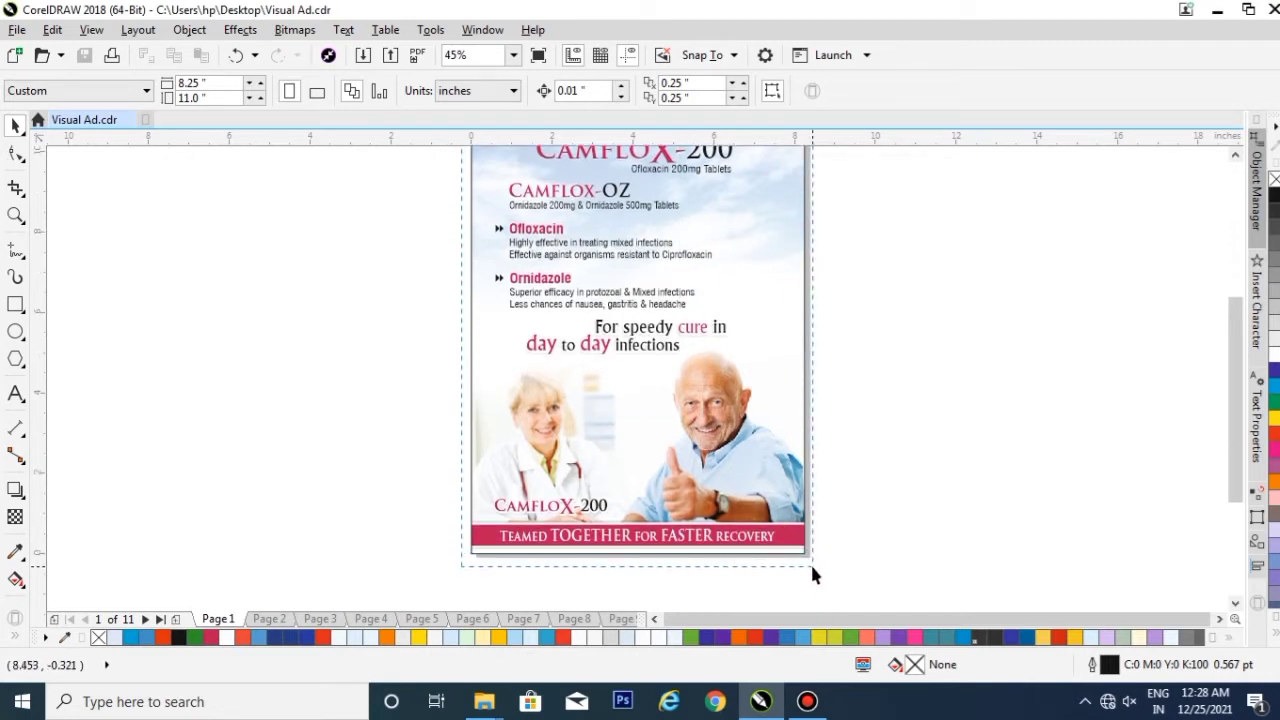
pyautogui.moveTo(856, 568); pyautogui.dragTo(857, 568)
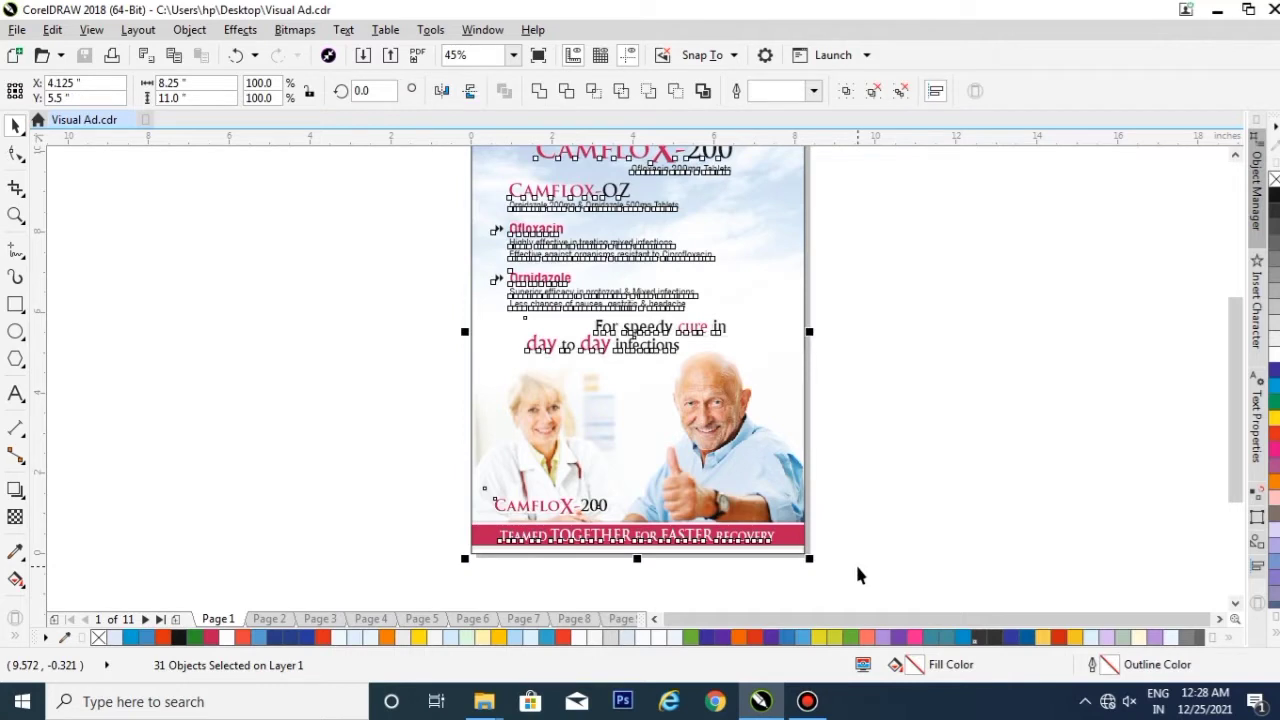
# Step: Zoom out and back in on page 1 and select all its objects
pyautogui.click(857, 574)
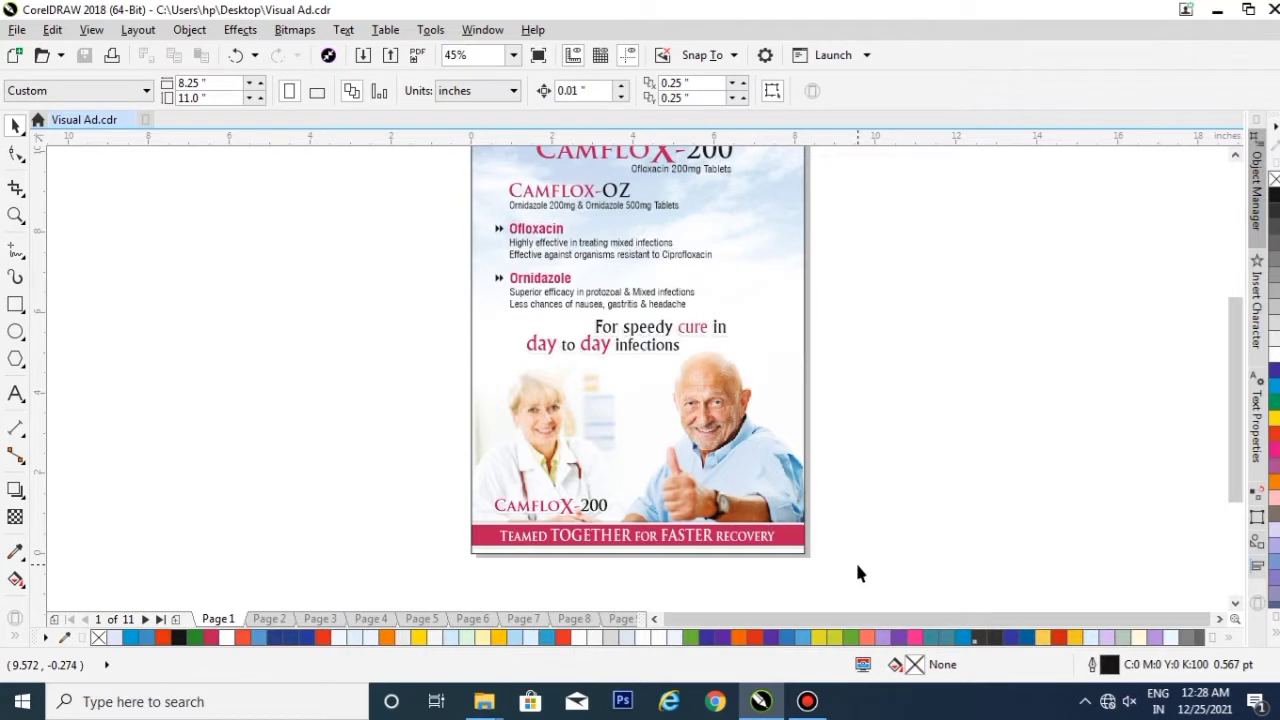
pyautogui.scroll(1, 857, 573)
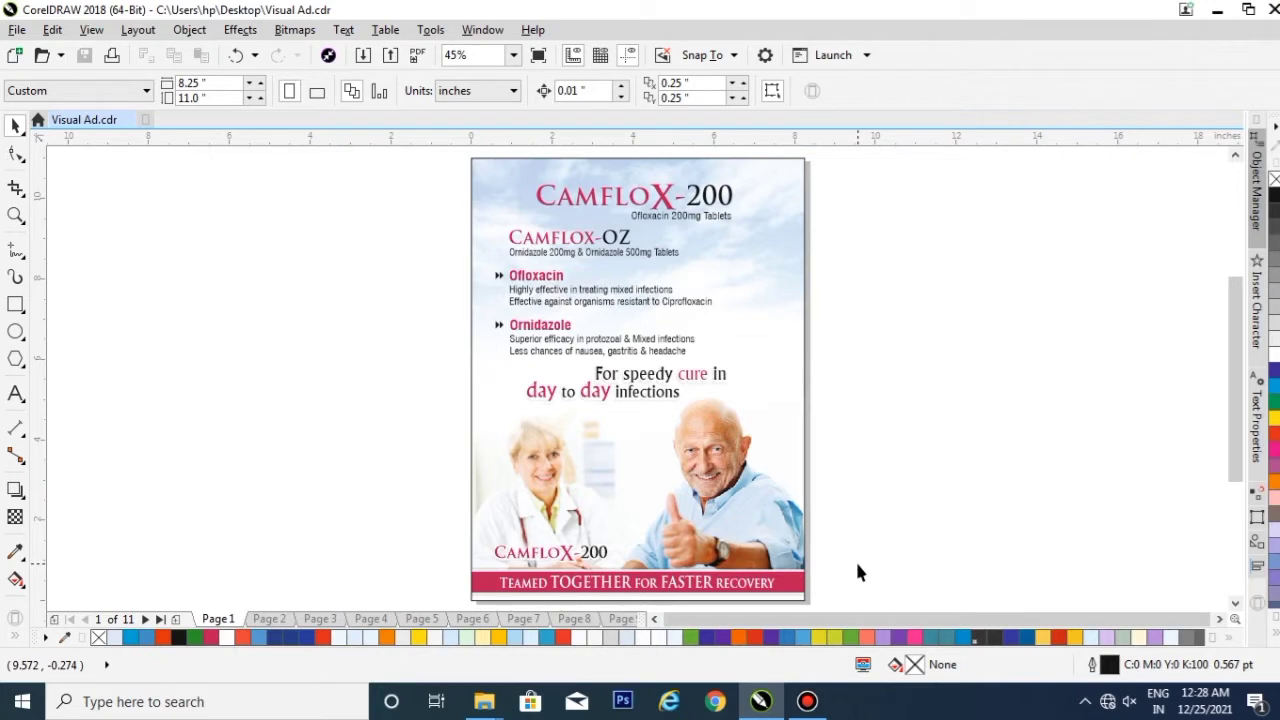
pyautogui.hotkey('ctrl', 'a')
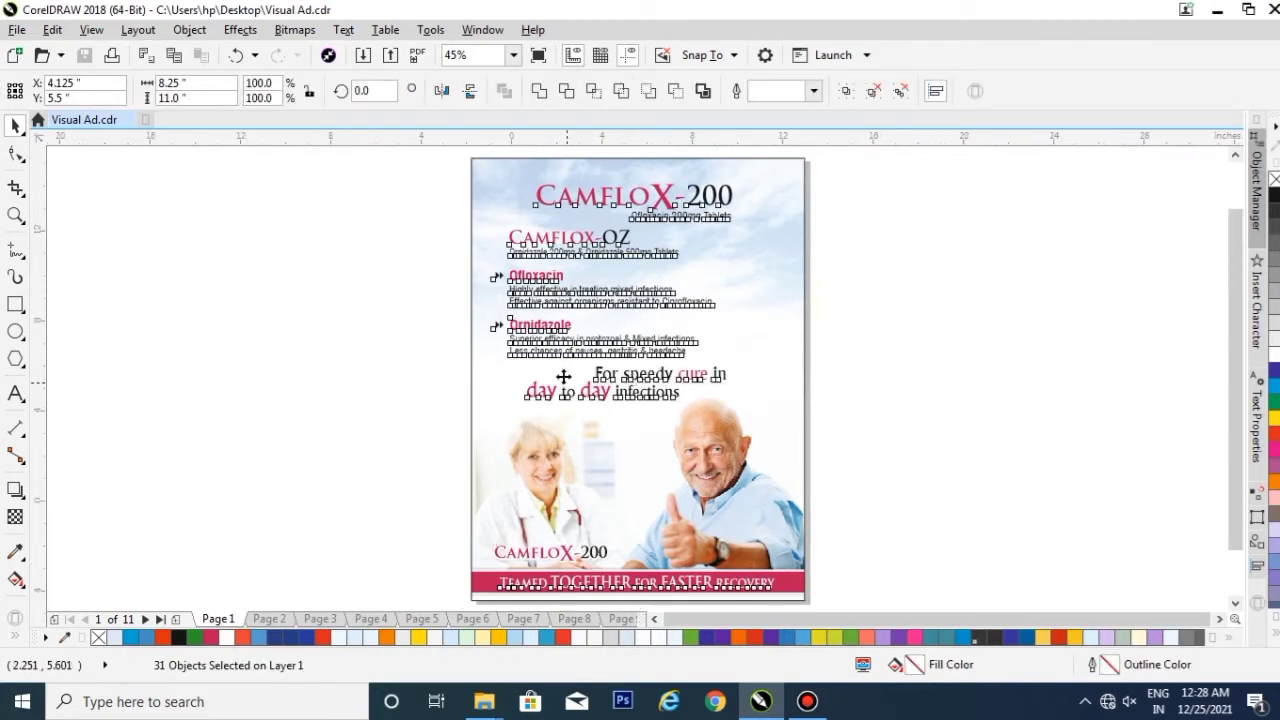
pyautogui.scroll(-5, 545, 363)
pyautogui.scroll(1, 531, 360)
pyautogui.click(460, 320)
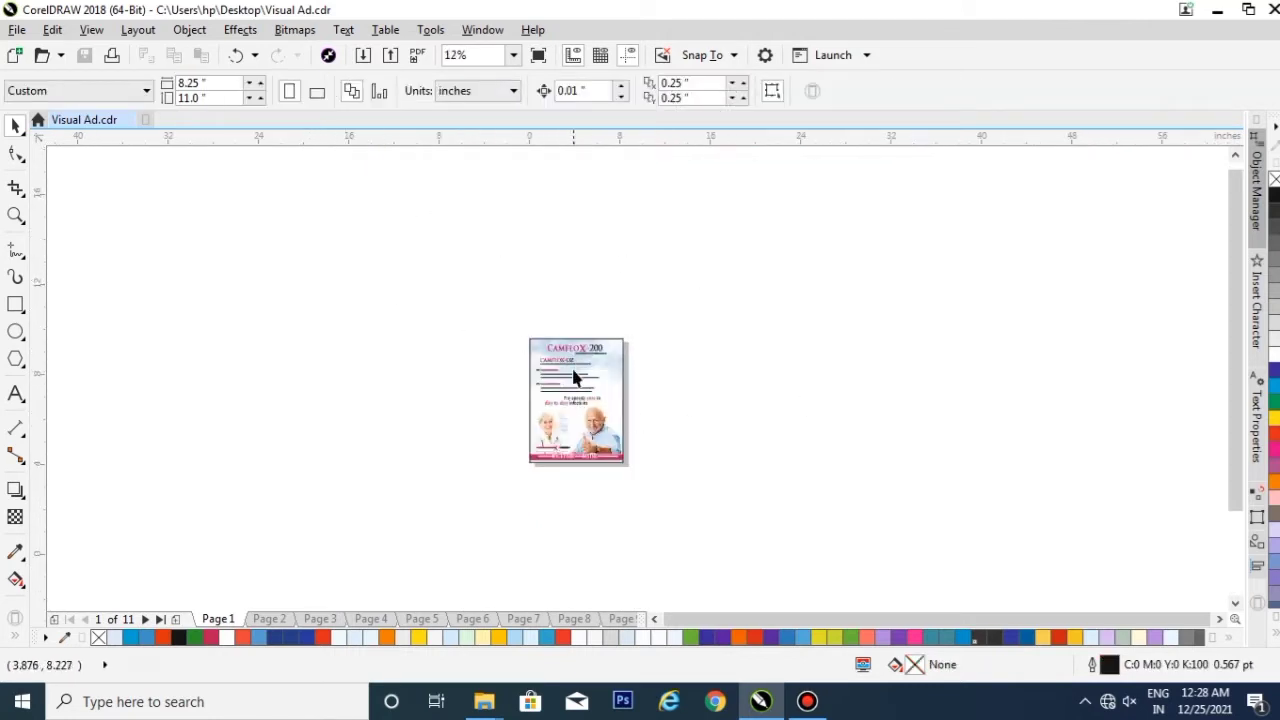
pyautogui.scroll(1, 574, 371)
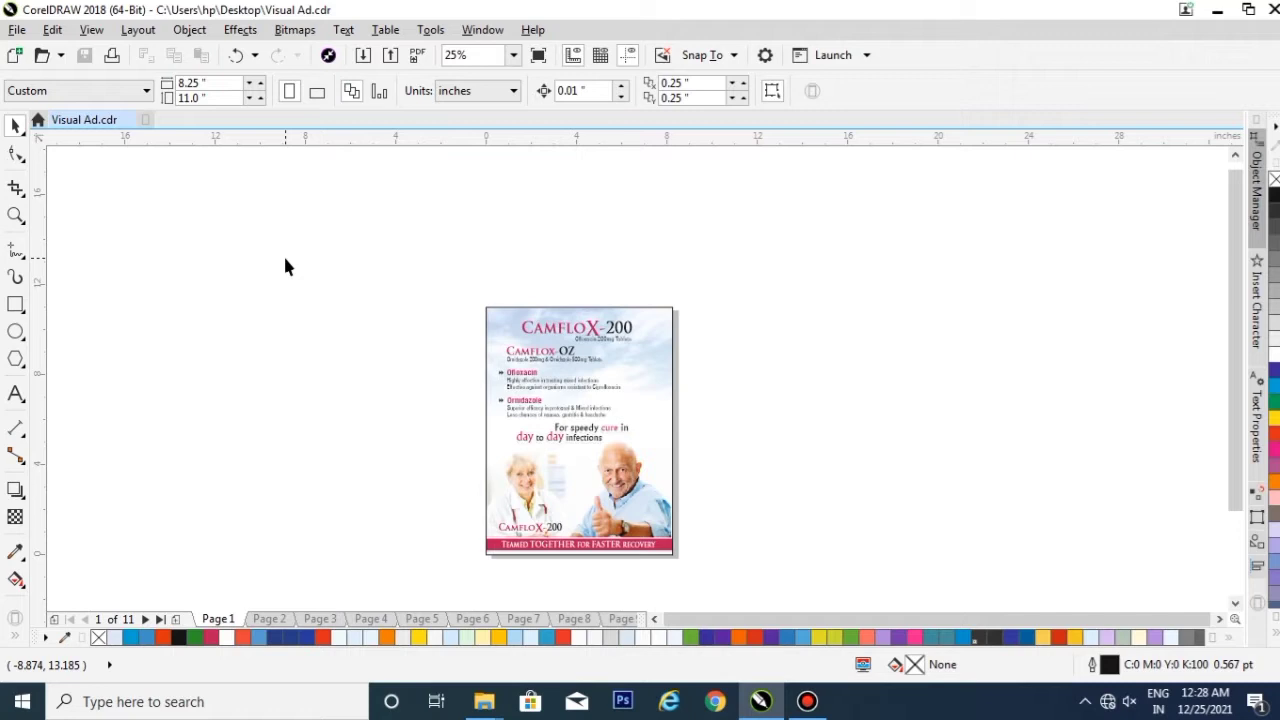
pyautogui.hotkey('ctrl', 'a')
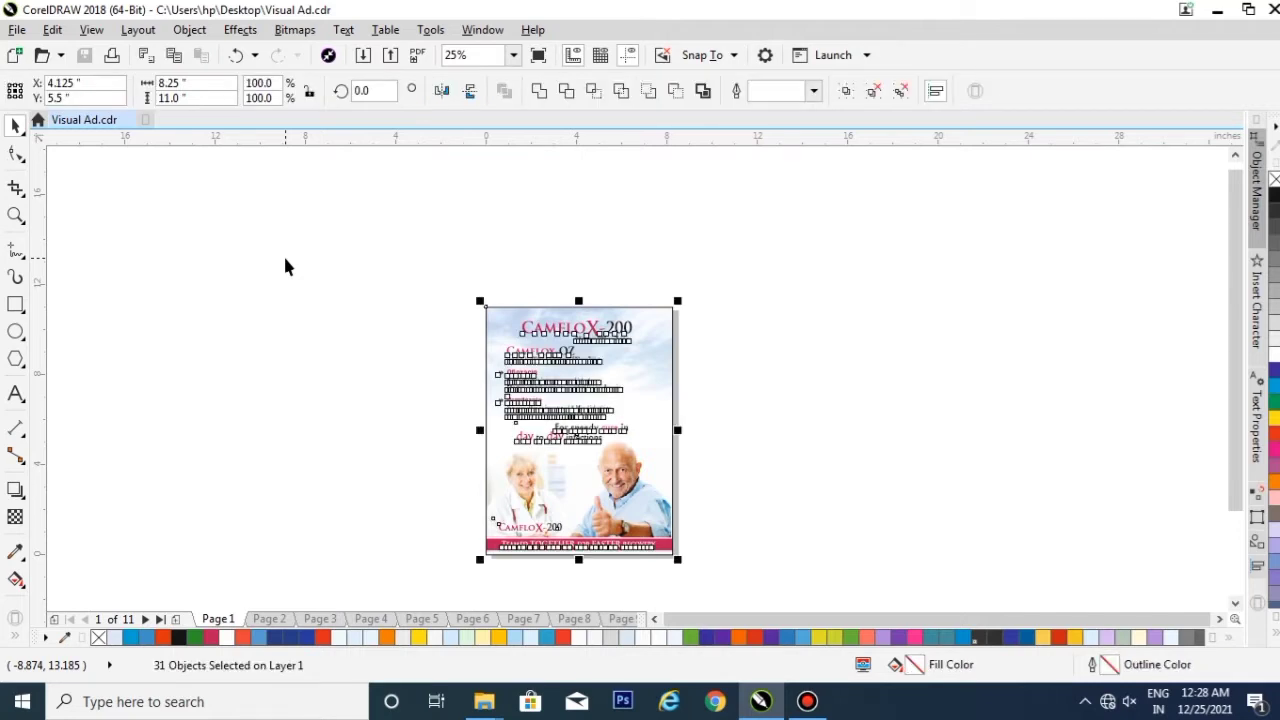
# Step: Delete the accidental copy of the letter F beside the page, fit the page, and reselect everything
pyautogui.click(300, 268)
pyautogui.click(563, 331)
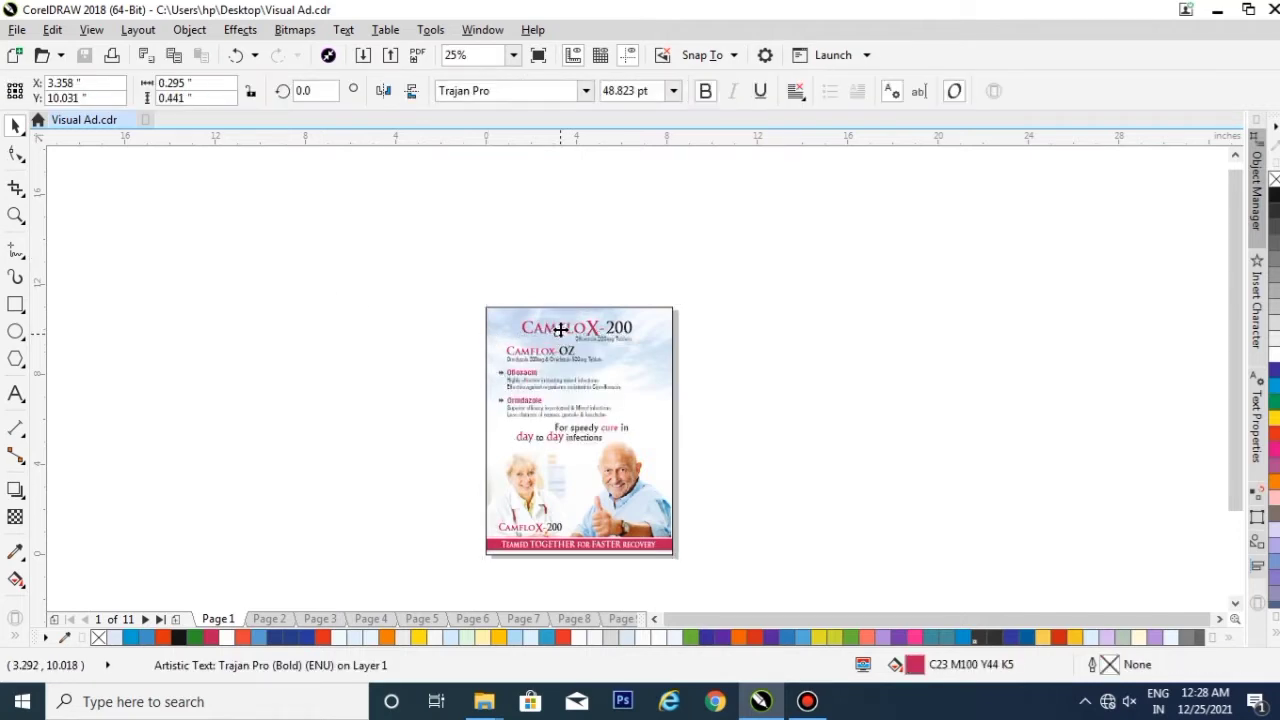
pyautogui.moveTo(562, 330); pyautogui.dragTo(887, 356)
pyautogui.click(915, 495)
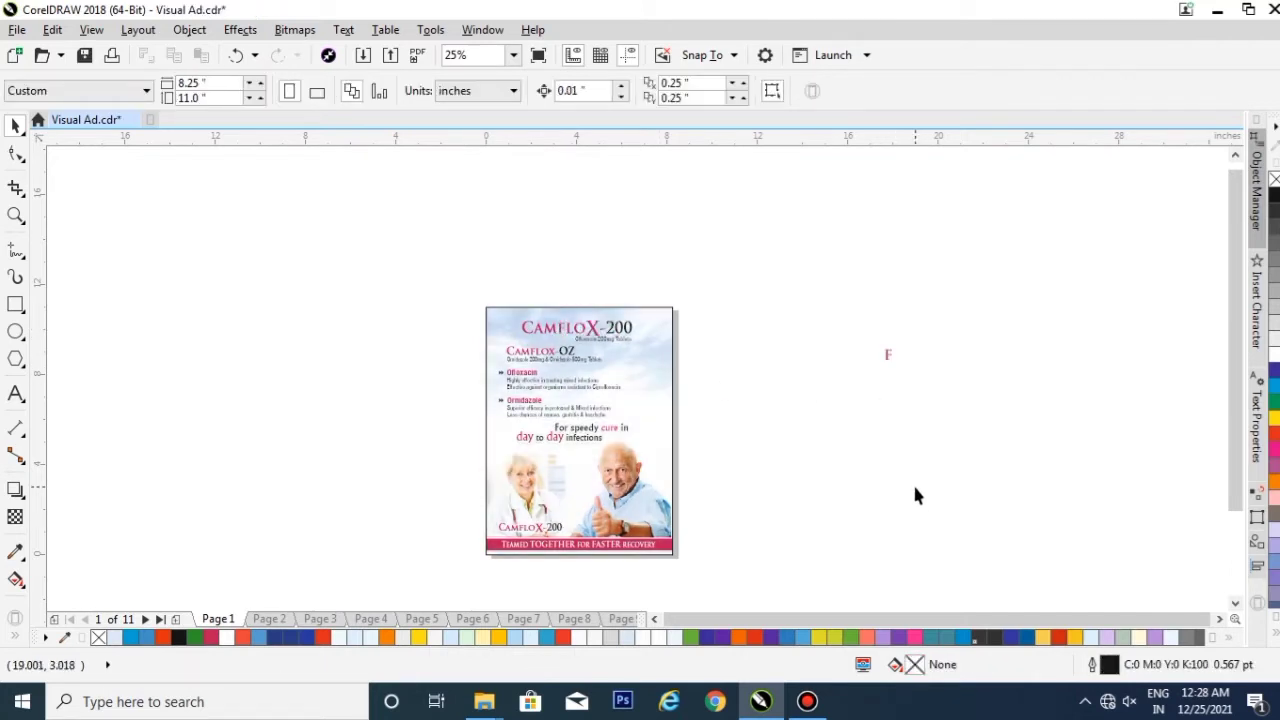
pyautogui.hotkey('ctrl', 'a')
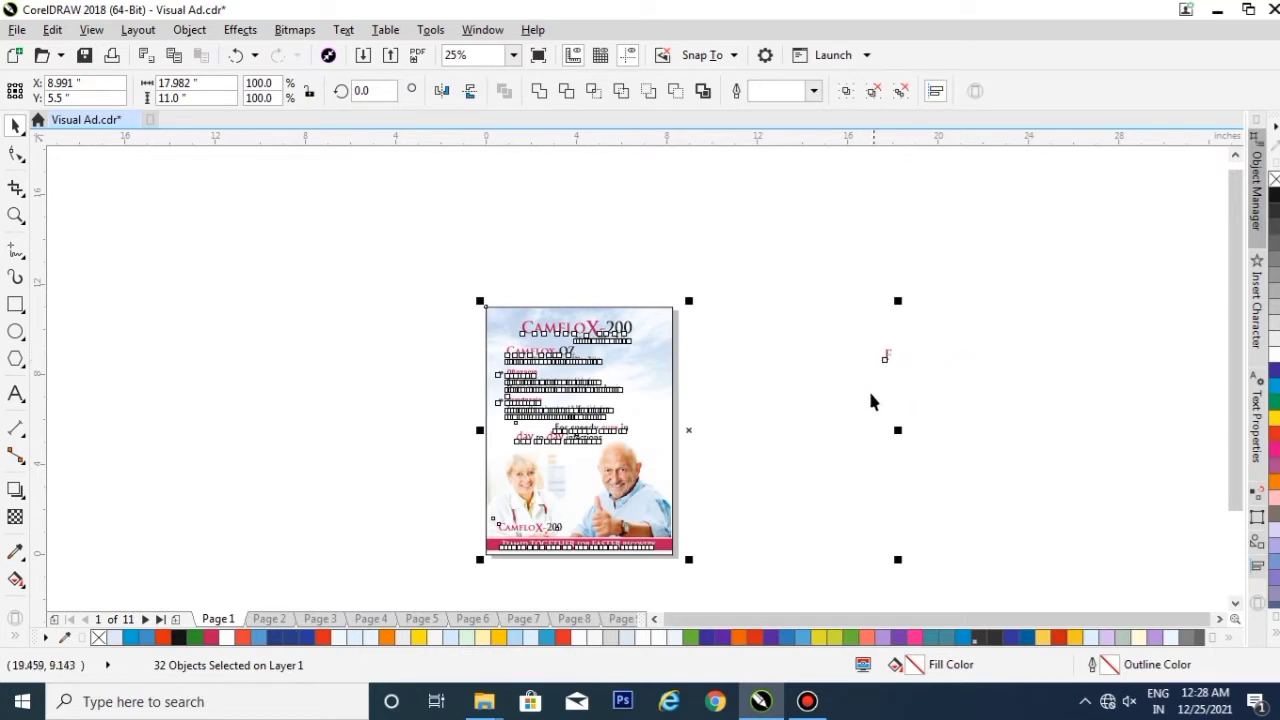
pyautogui.click(870, 400)
pyautogui.moveTo(800, 260); pyautogui.dragTo(962, 440)
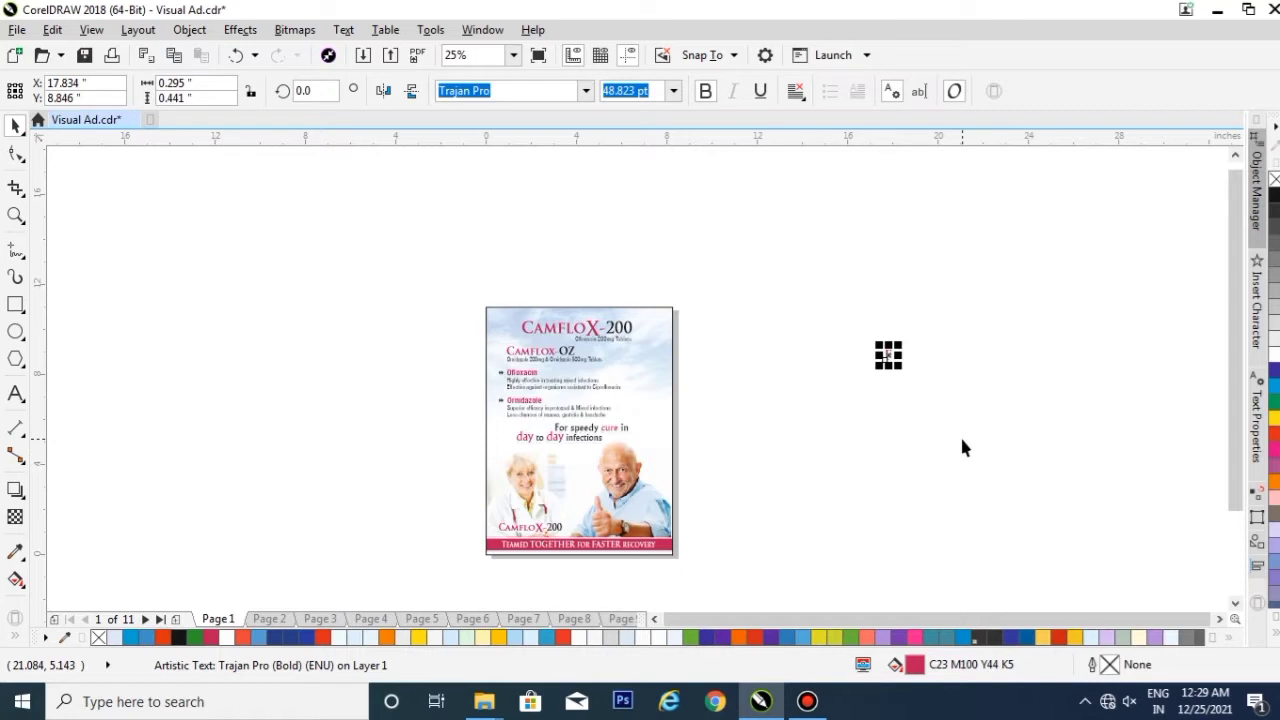
pyautogui.press('Delete')
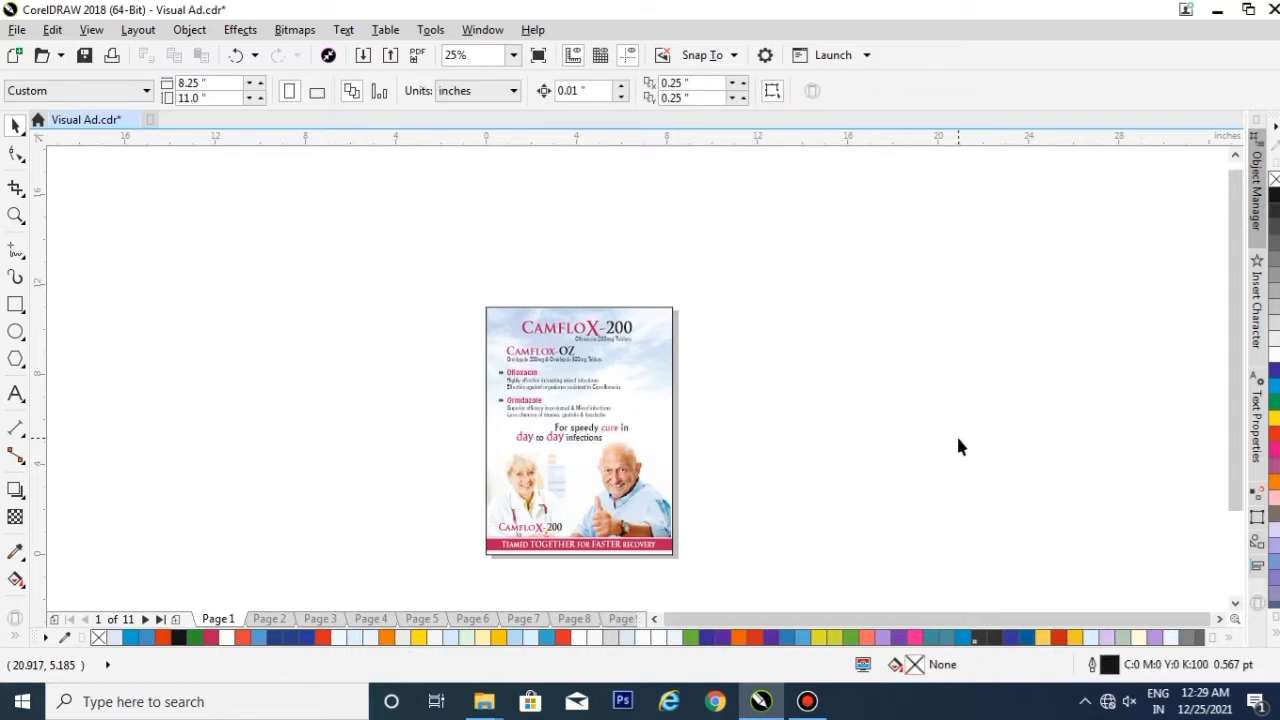
pyautogui.hotkey('shift', 'F4')
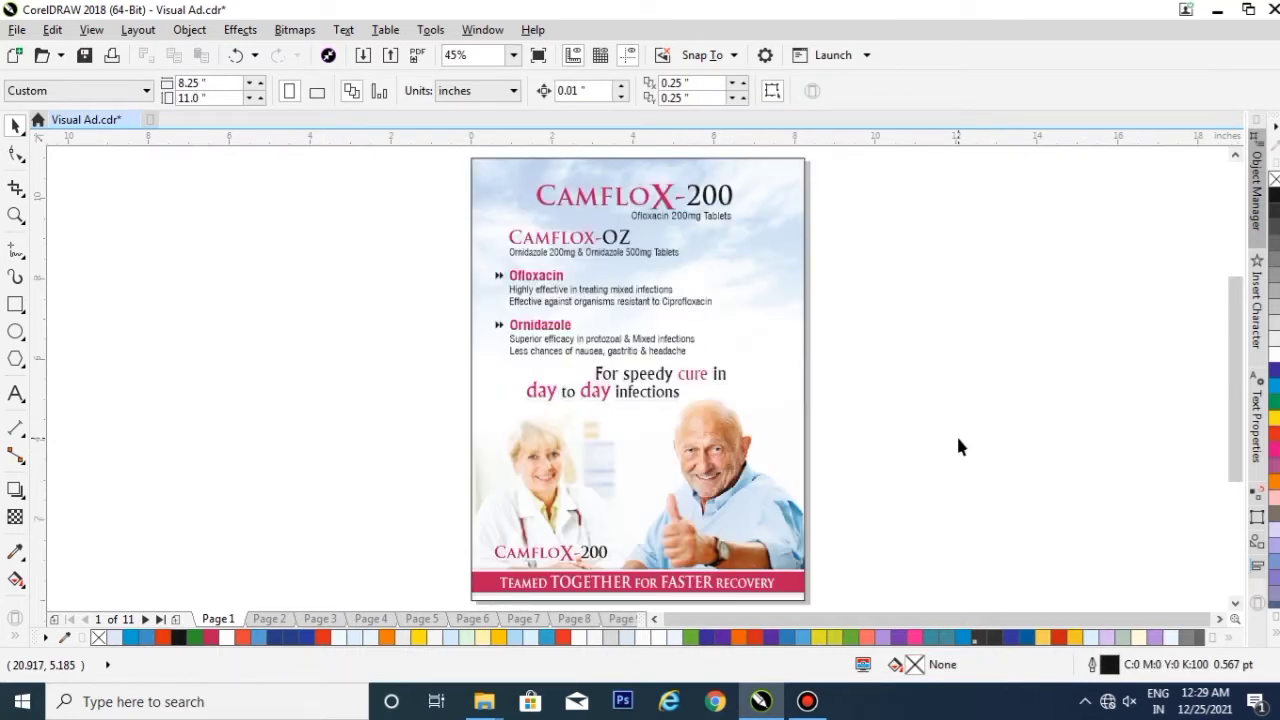
pyautogui.hotkey('ctrl', 'a')
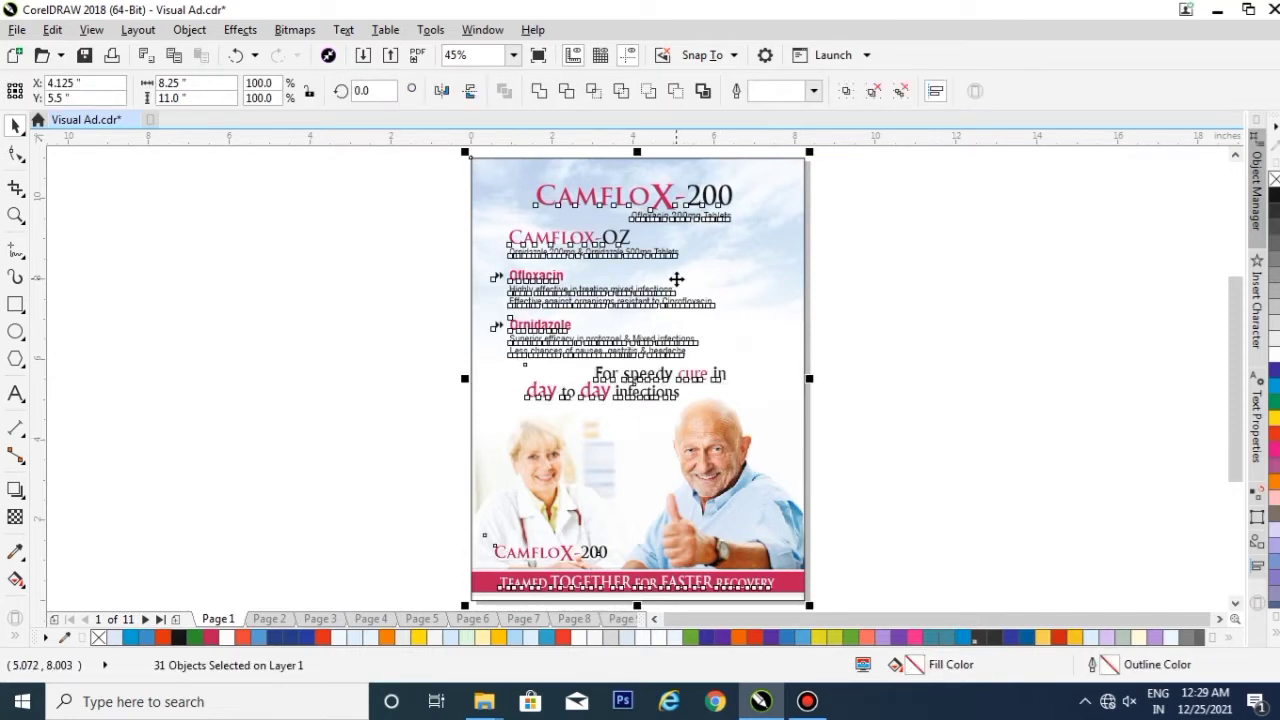
pyautogui.click(22, 31)
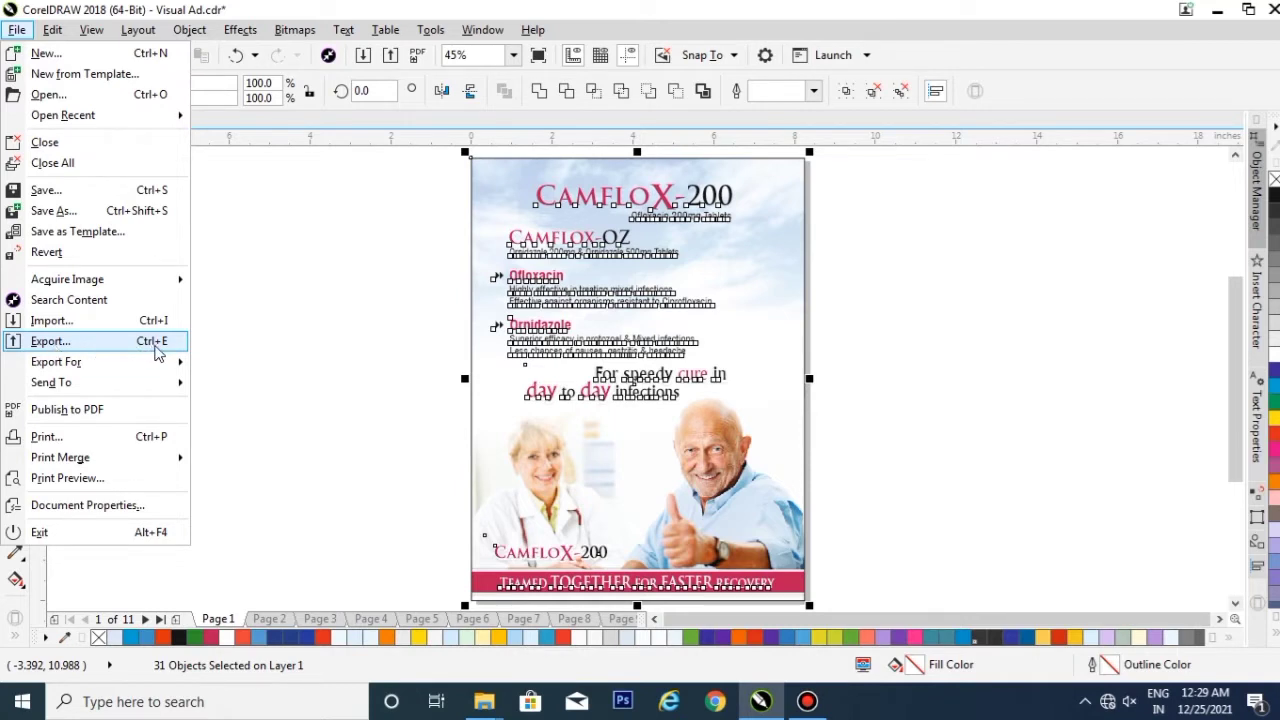
pyautogui.click(68, 344)
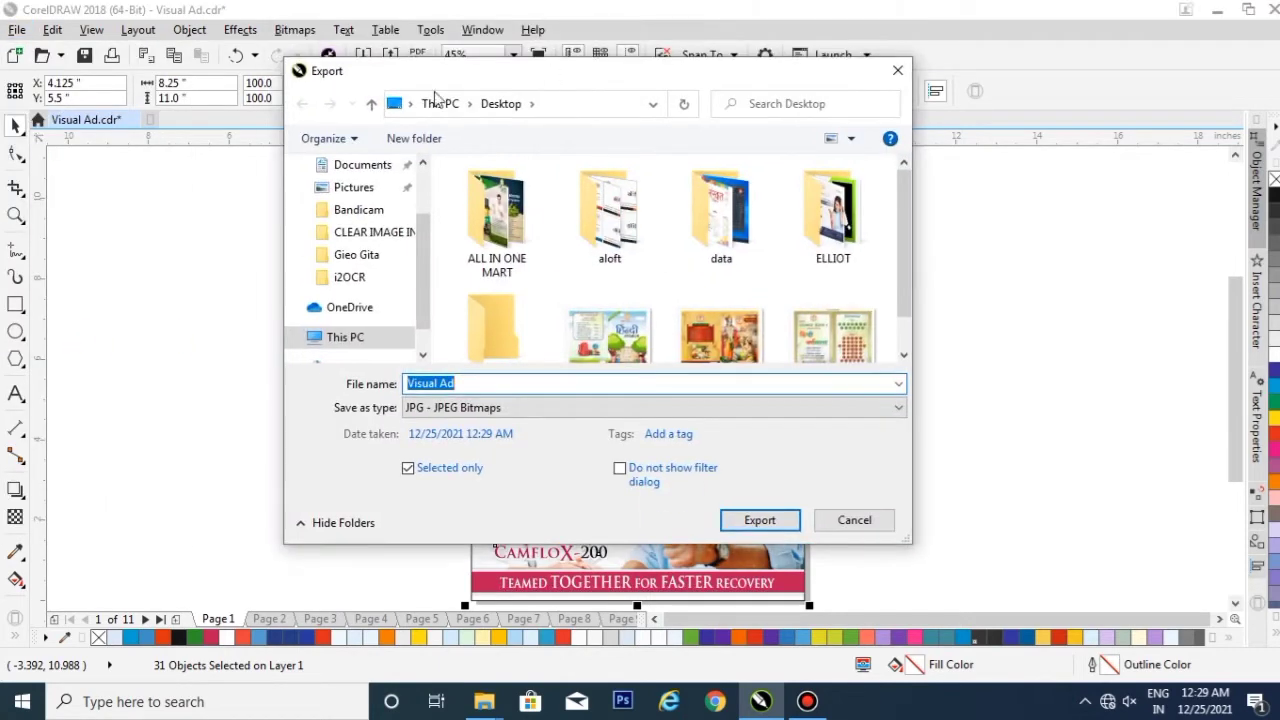
pyautogui.moveTo(524, 76); pyautogui.dragTo(557, 76)
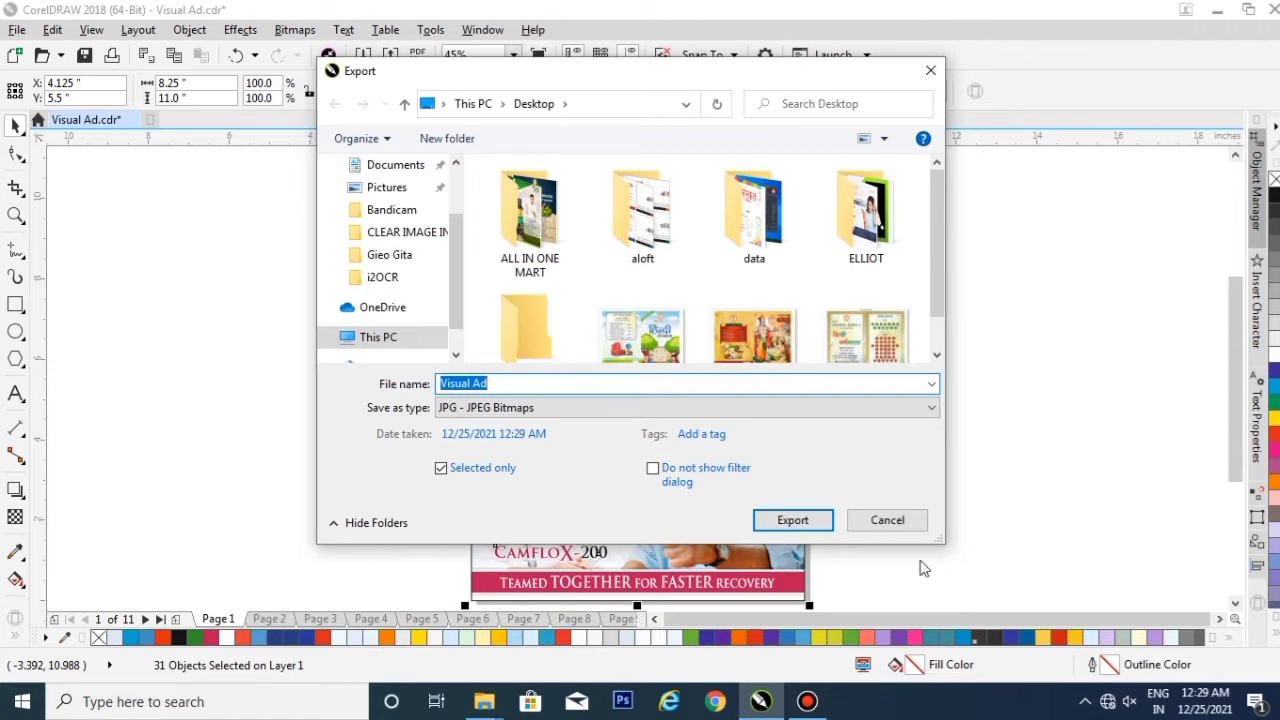
pyautogui.click(884, 522)
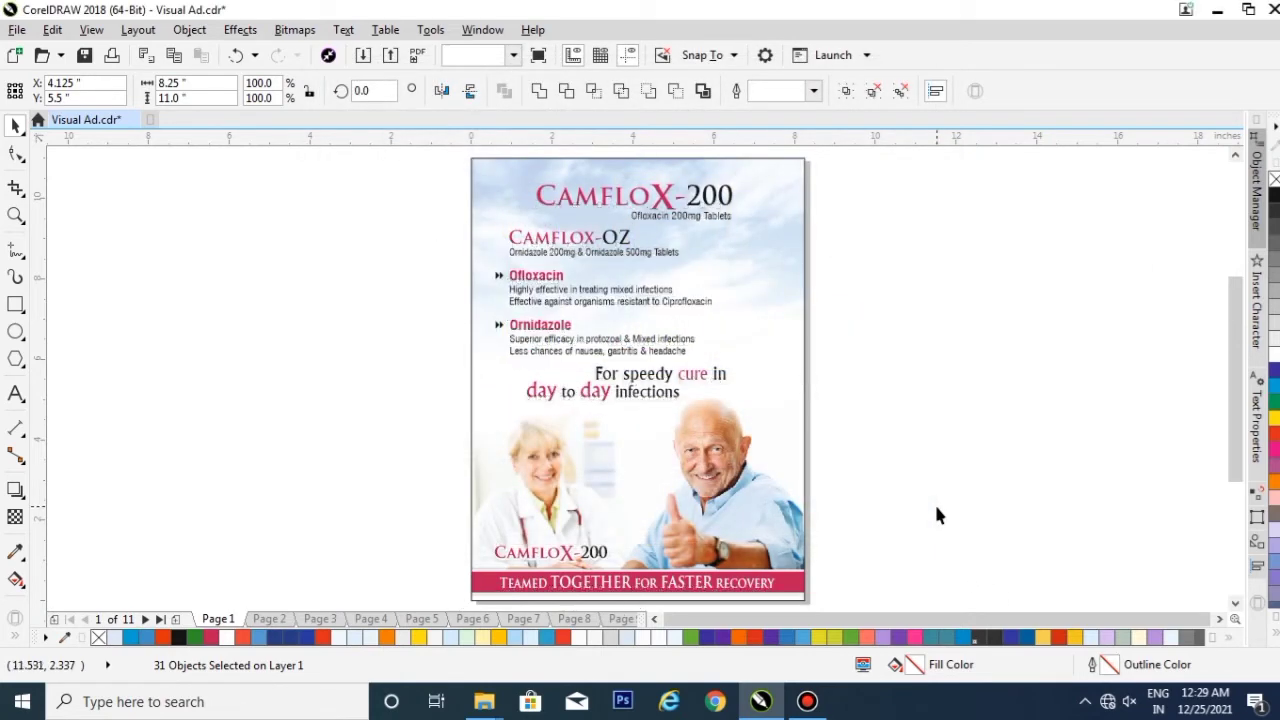
pyautogui.click(936, 507)
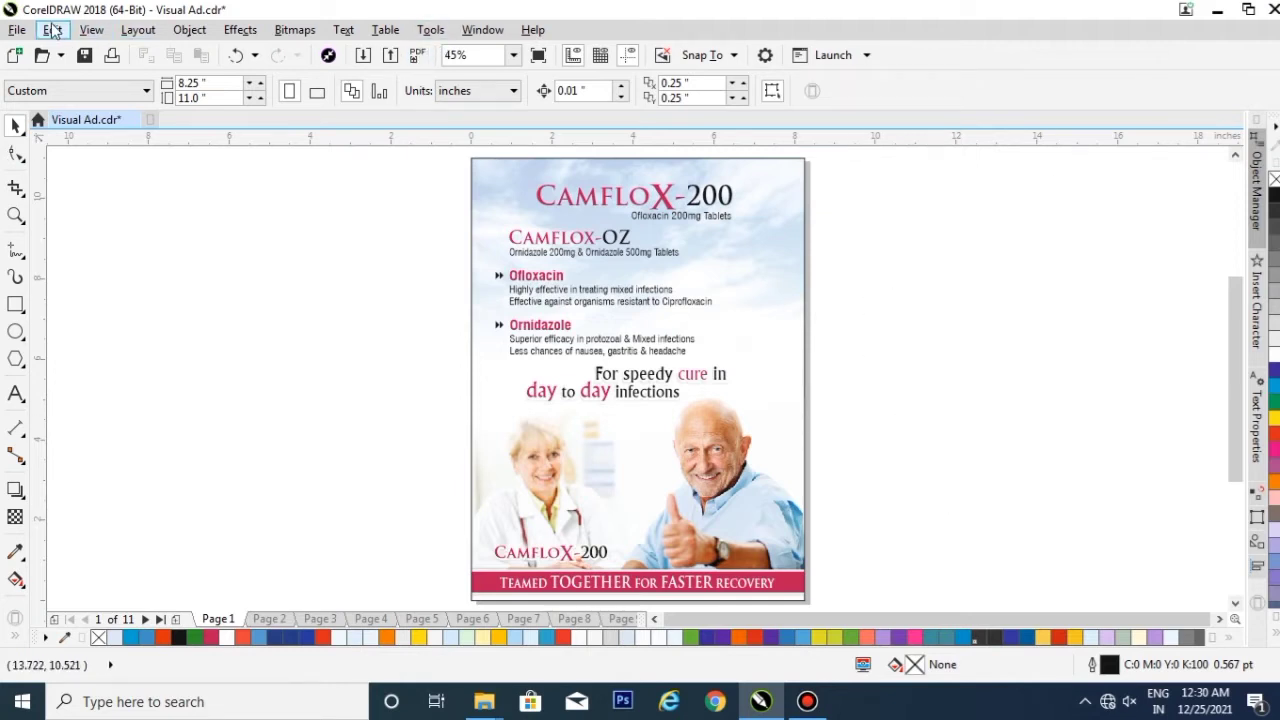
# Step: Run the Converter.Start macro from the FileConverter project via Tools > Macros > Run Macro
pyautogui.click(432, 32)
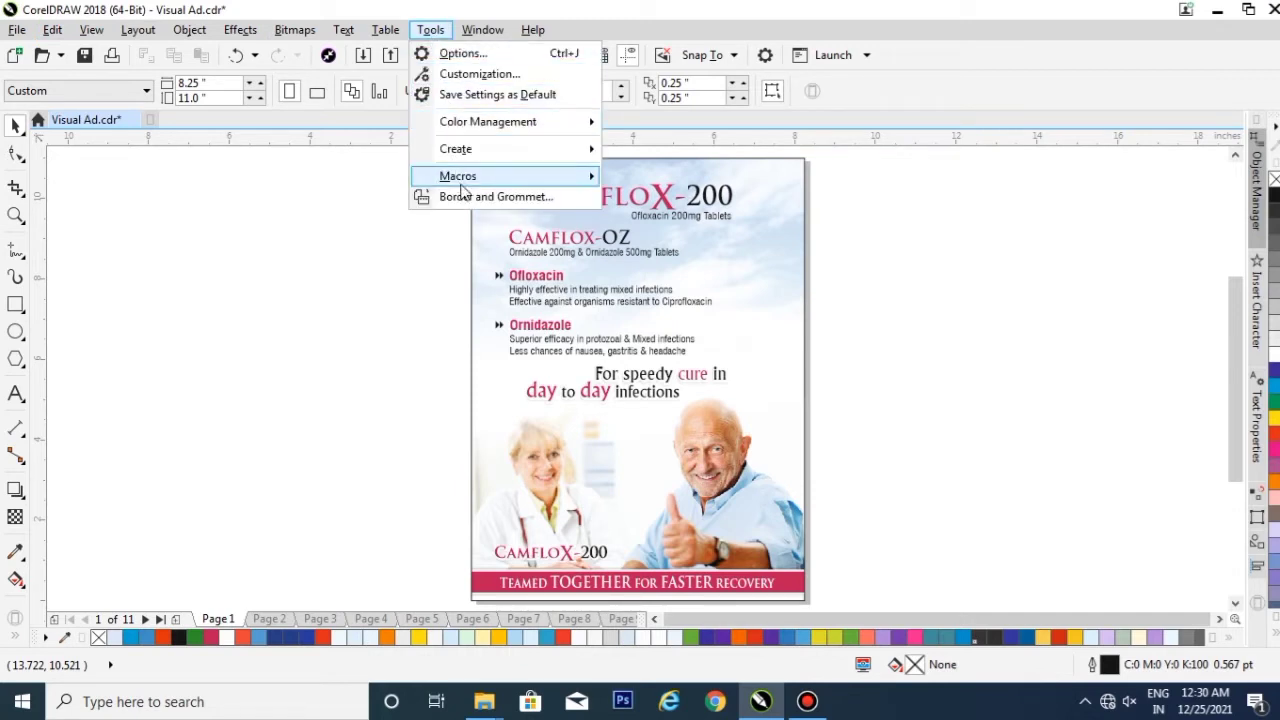
pyautogui.moveTo(458, 176)
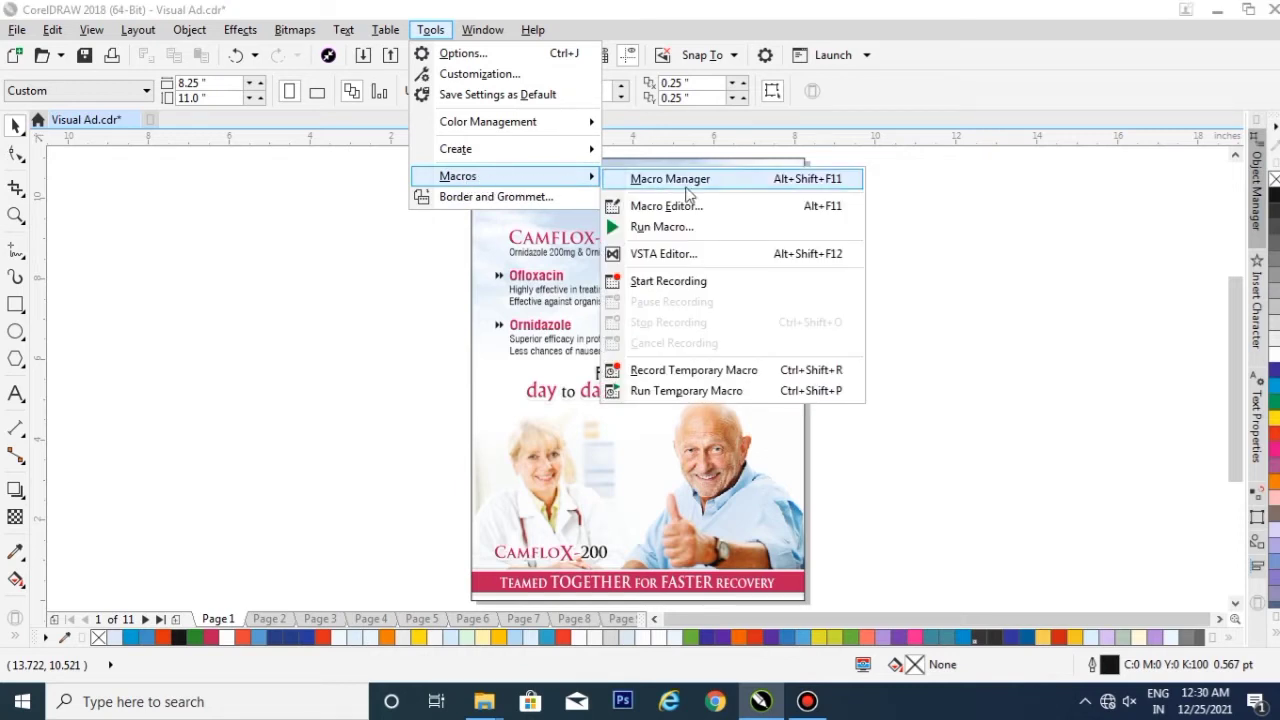
pyautogui.click(656, 227)
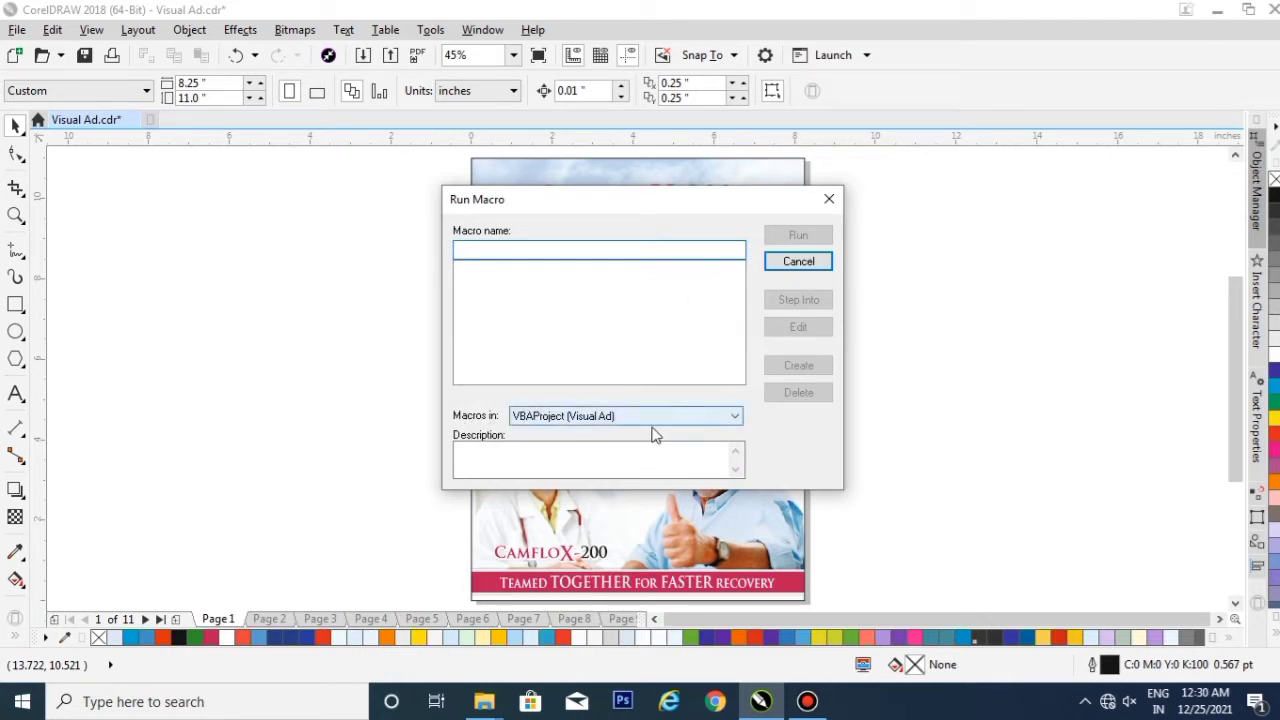
pyautogui.click(682, 424)
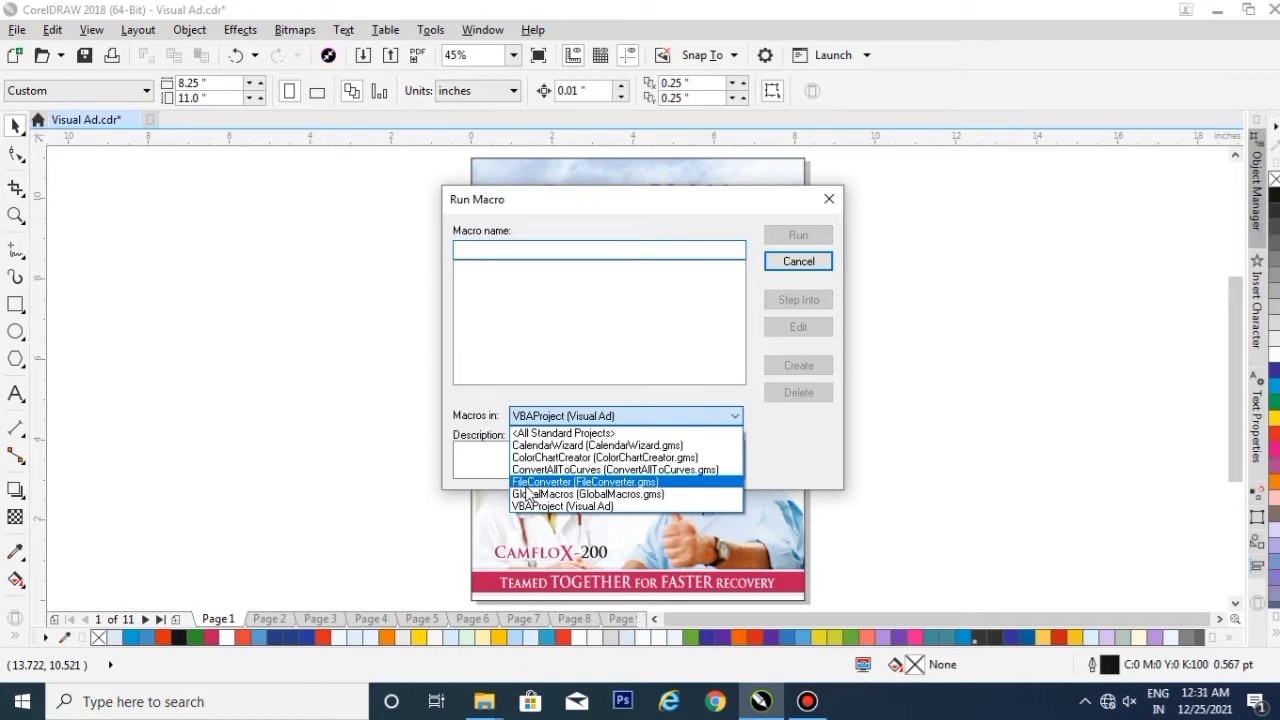
pyautogui.click(527, 484)
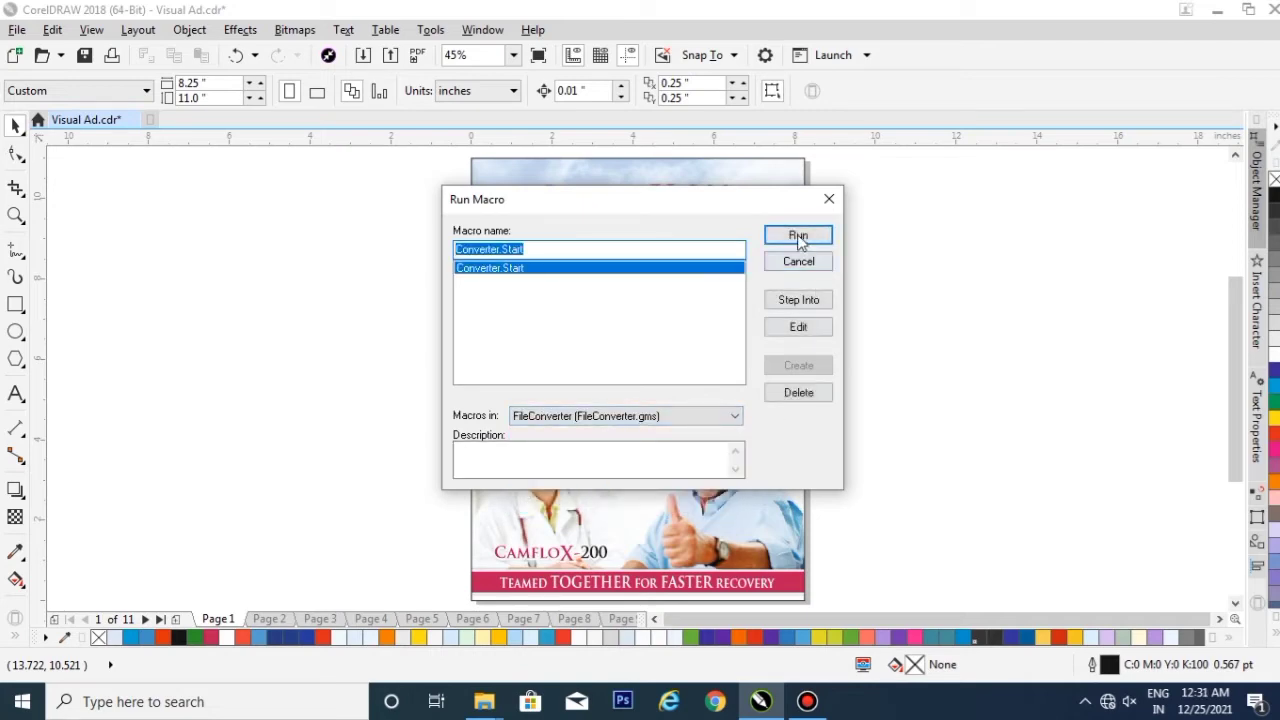
pyautogui.click(798, 236)
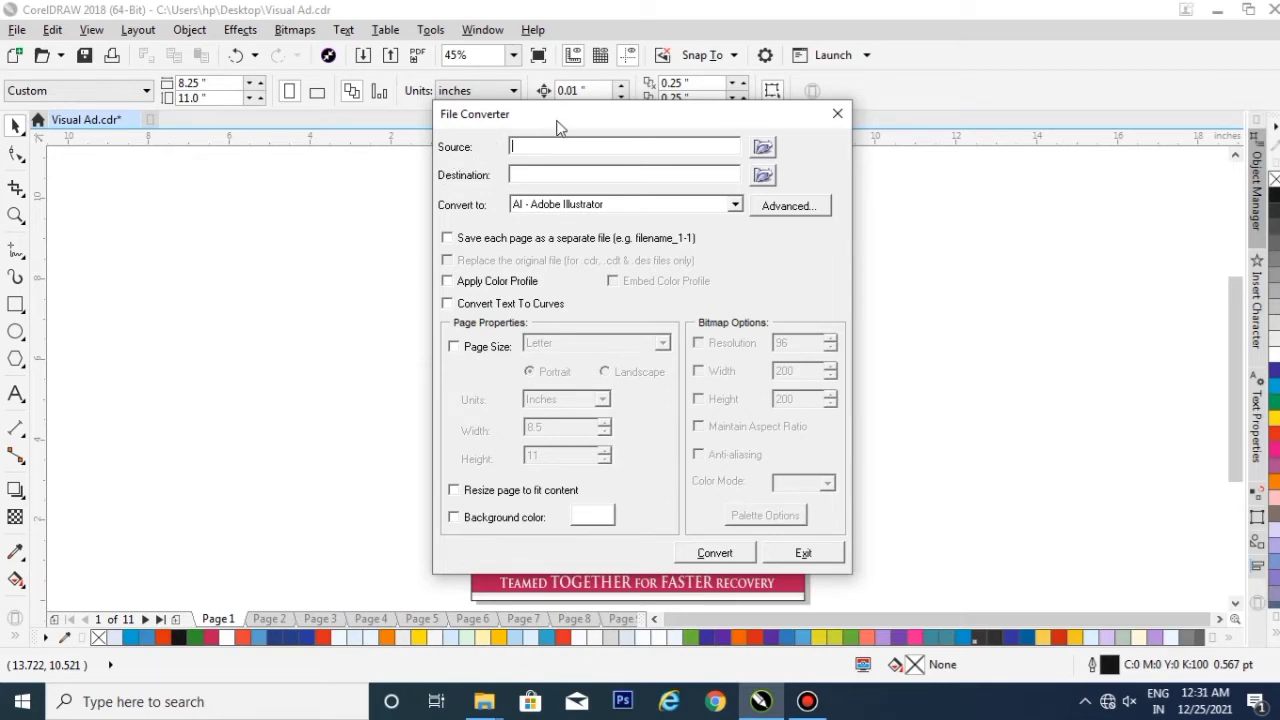
# Step: Move the File Converter window aside and open its Source Selection window
pyautogui.moveTo(558, 121); pyautogui.dragTo(790, 147)
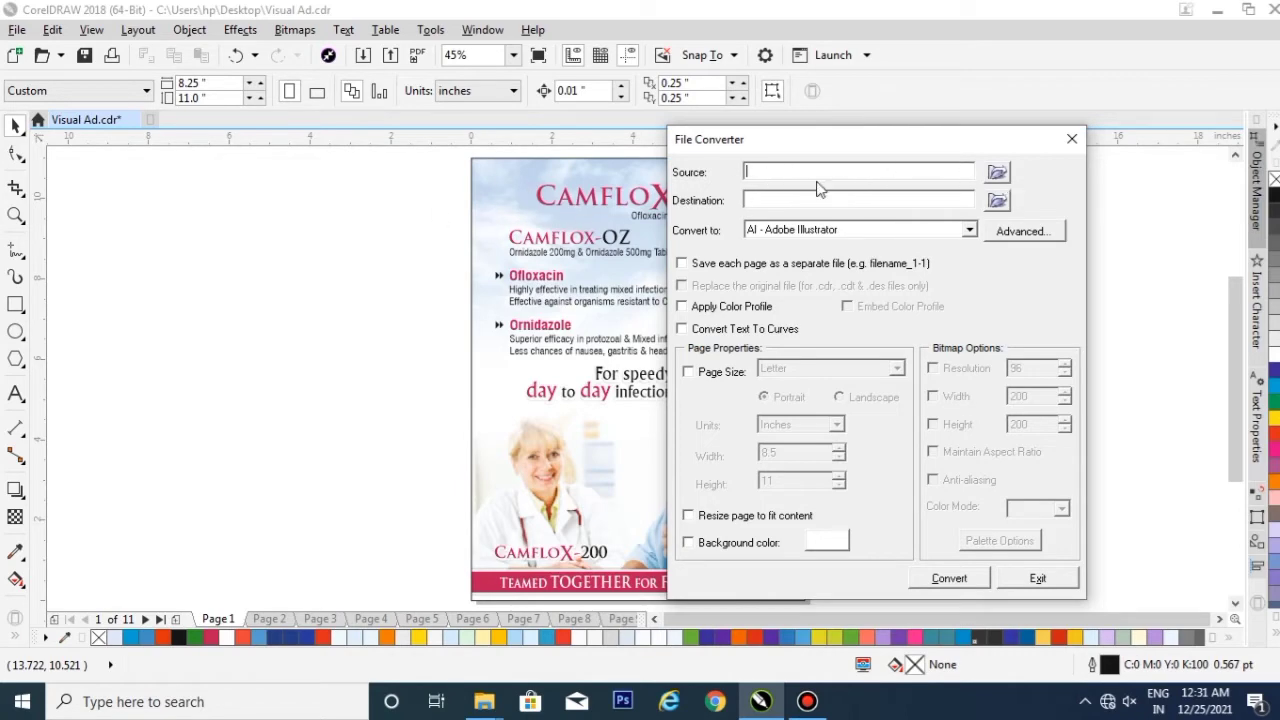
pyautogui.click(996, 173)
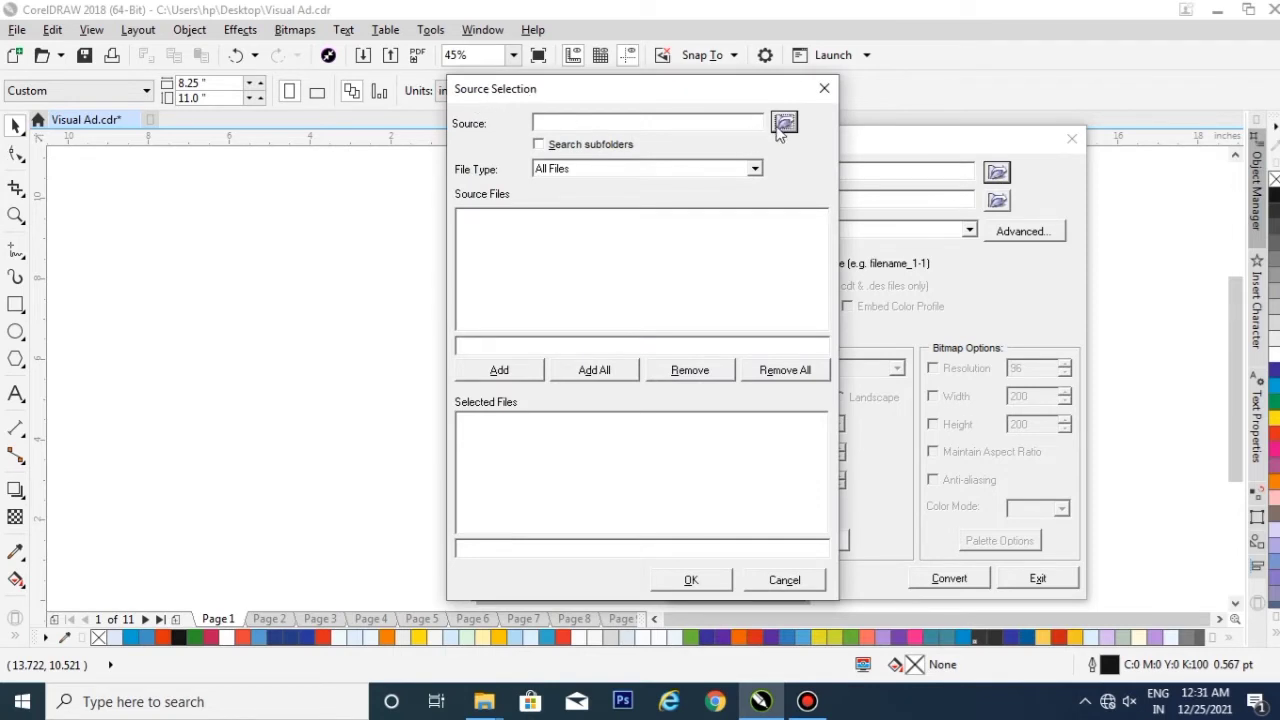
# Step: Set the source folder to the Desktop, listing its 10 files
pyautogui.moveTo(737, 94); pyautogui.dragTo(825, 123)
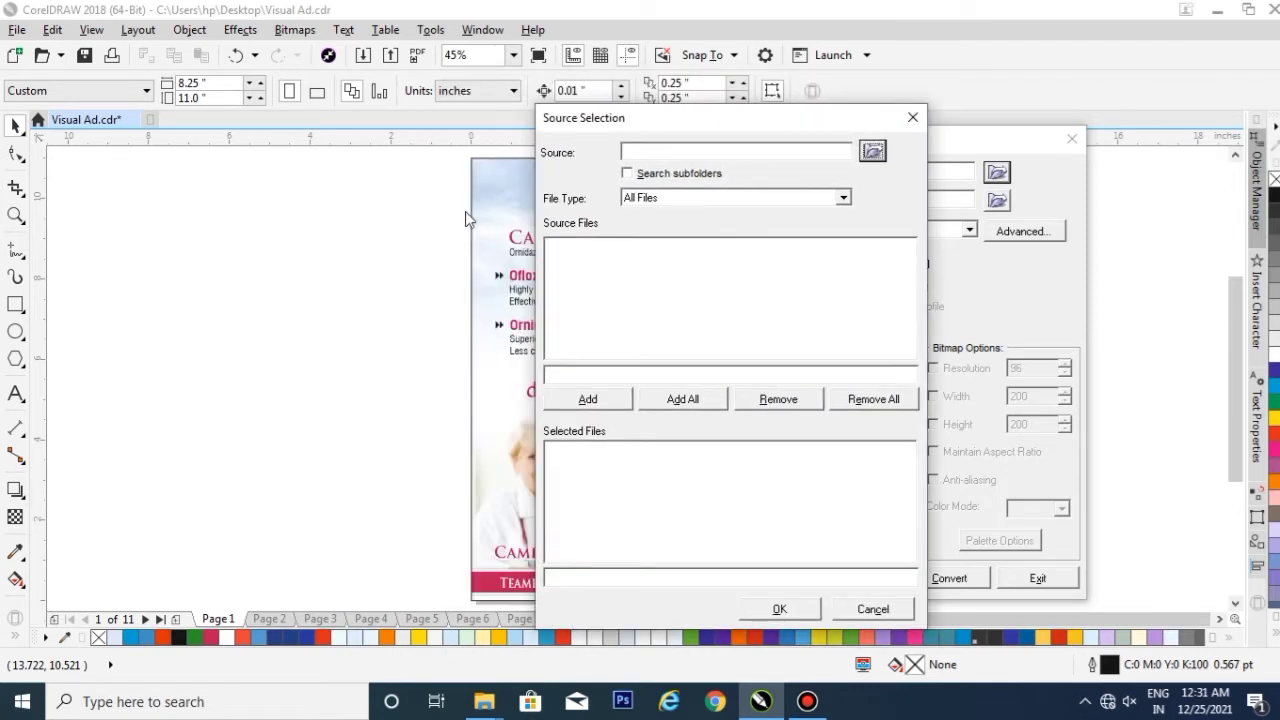
pyautogui.click(872, 152)
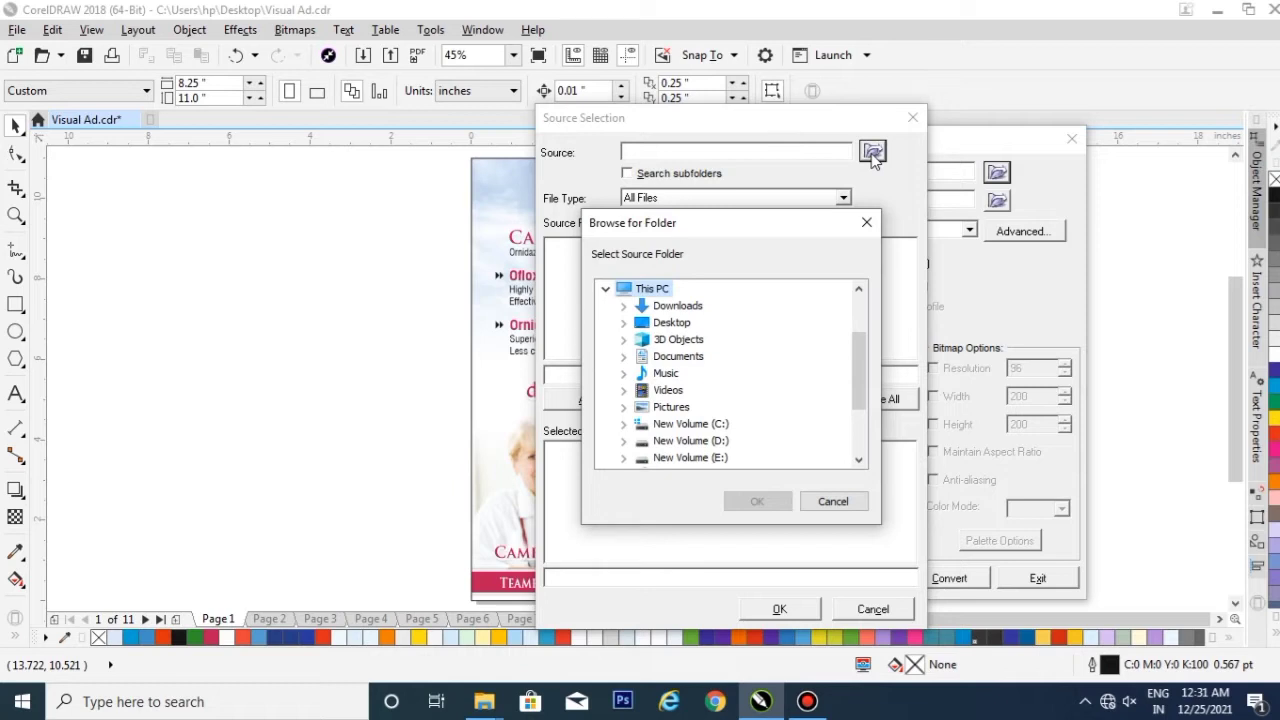
pyautogui.click(660, 323)
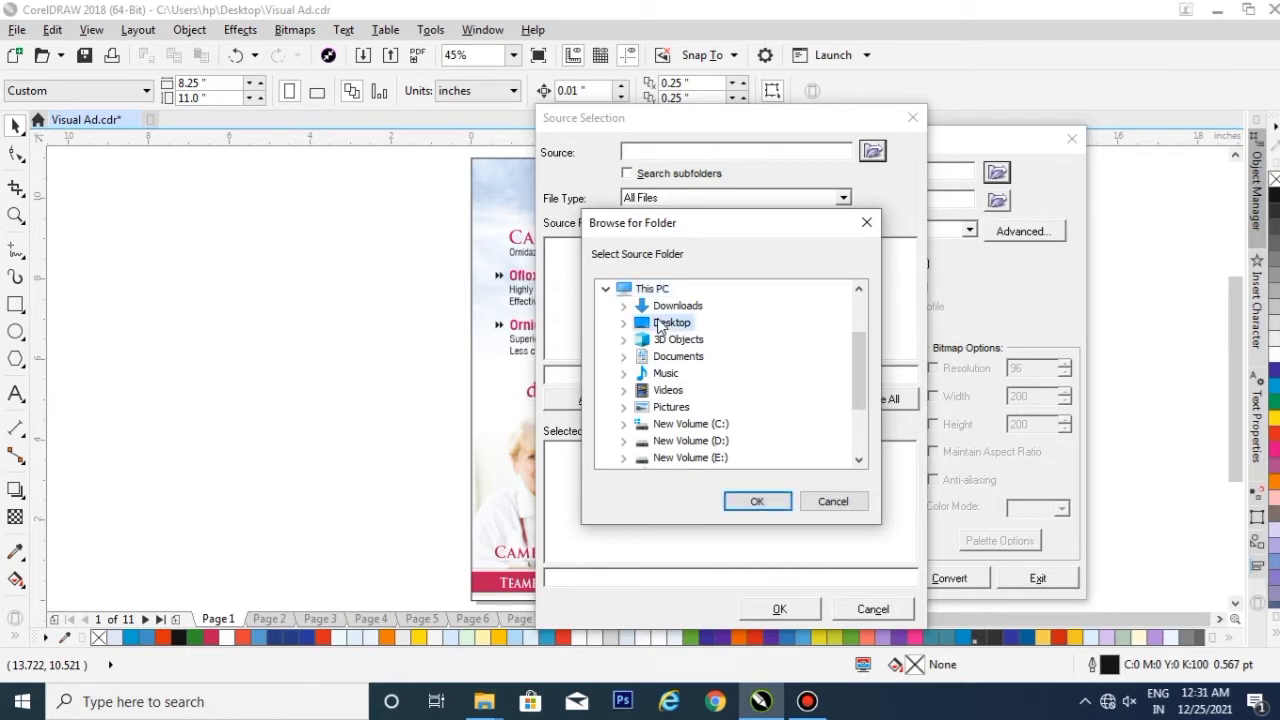
pyautogui.click(758, 501)
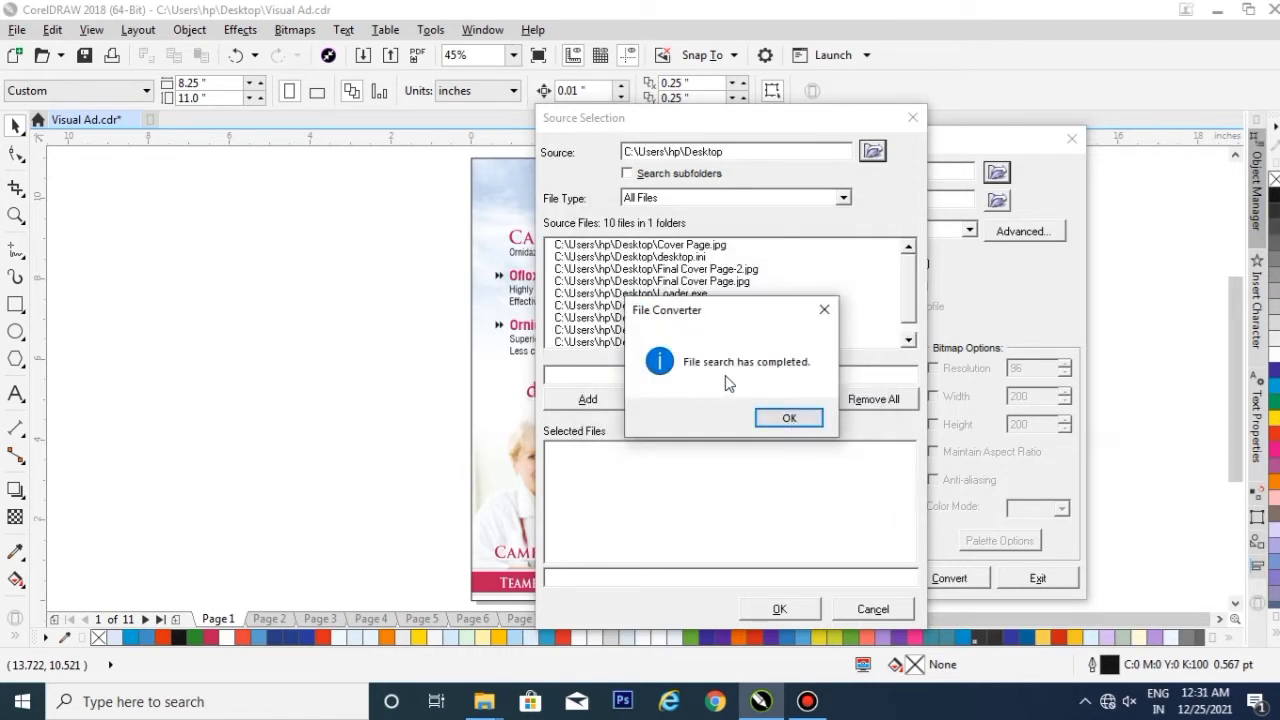
pyautogui.click(789, 418)
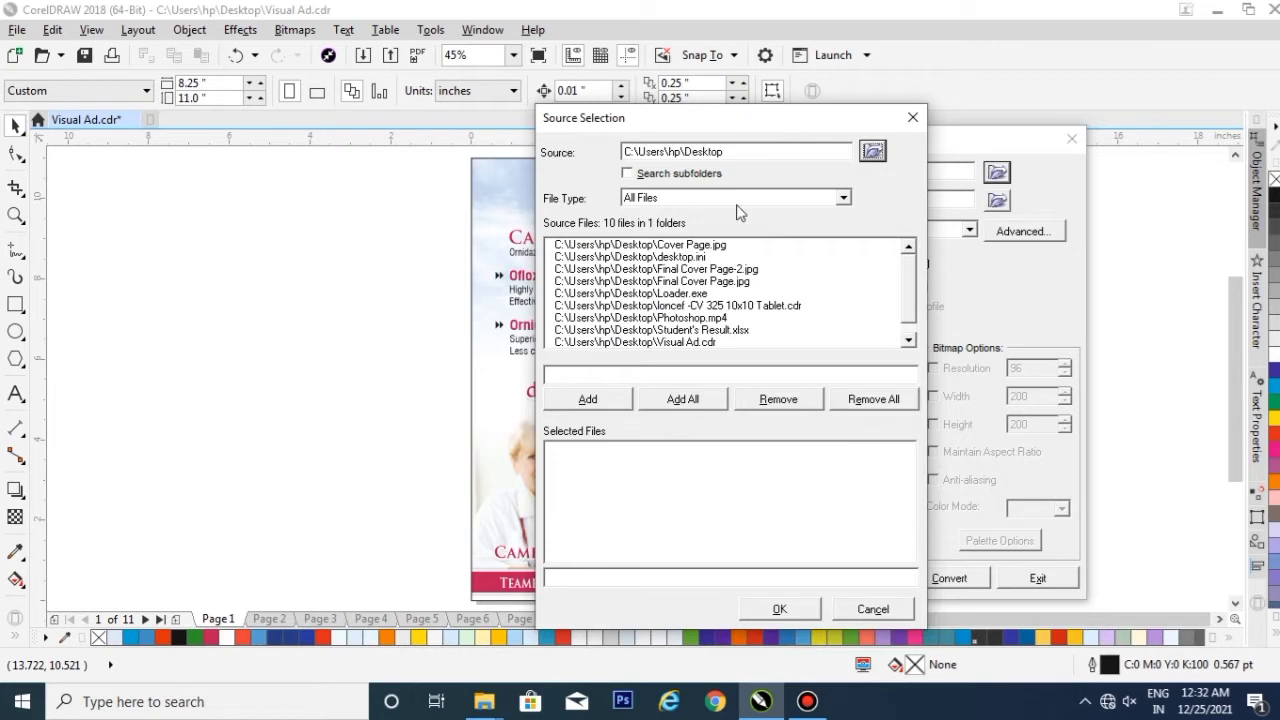
# Step: Filter the source file list to CDR - CorelDRAW files
pyautogui.click(844, 199)
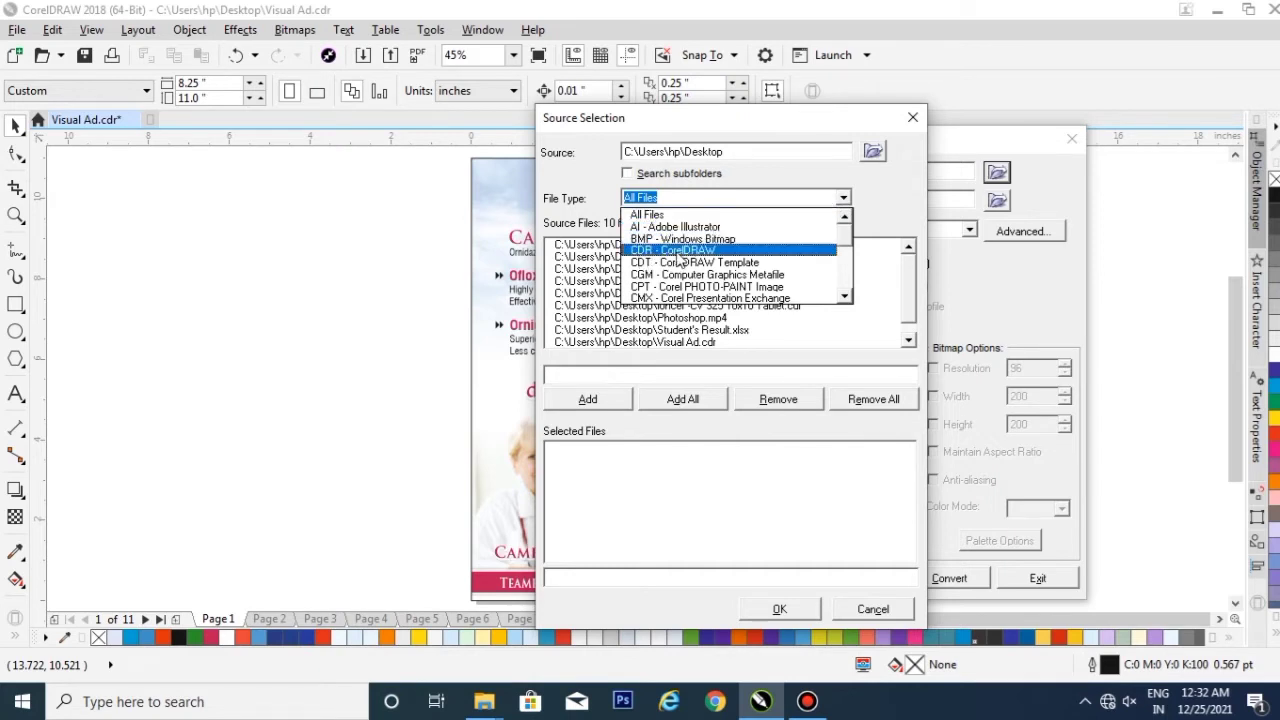
pyautogui.click(700, 252)
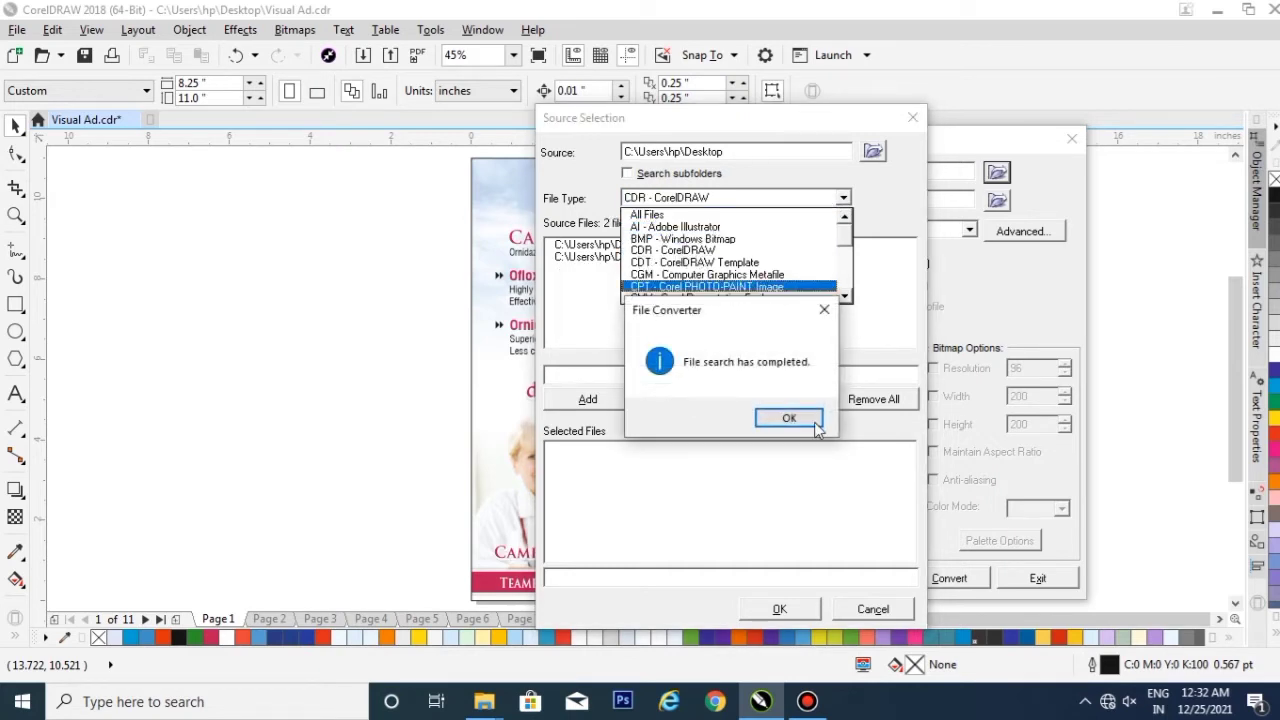
pyautogui.click(775, 418)
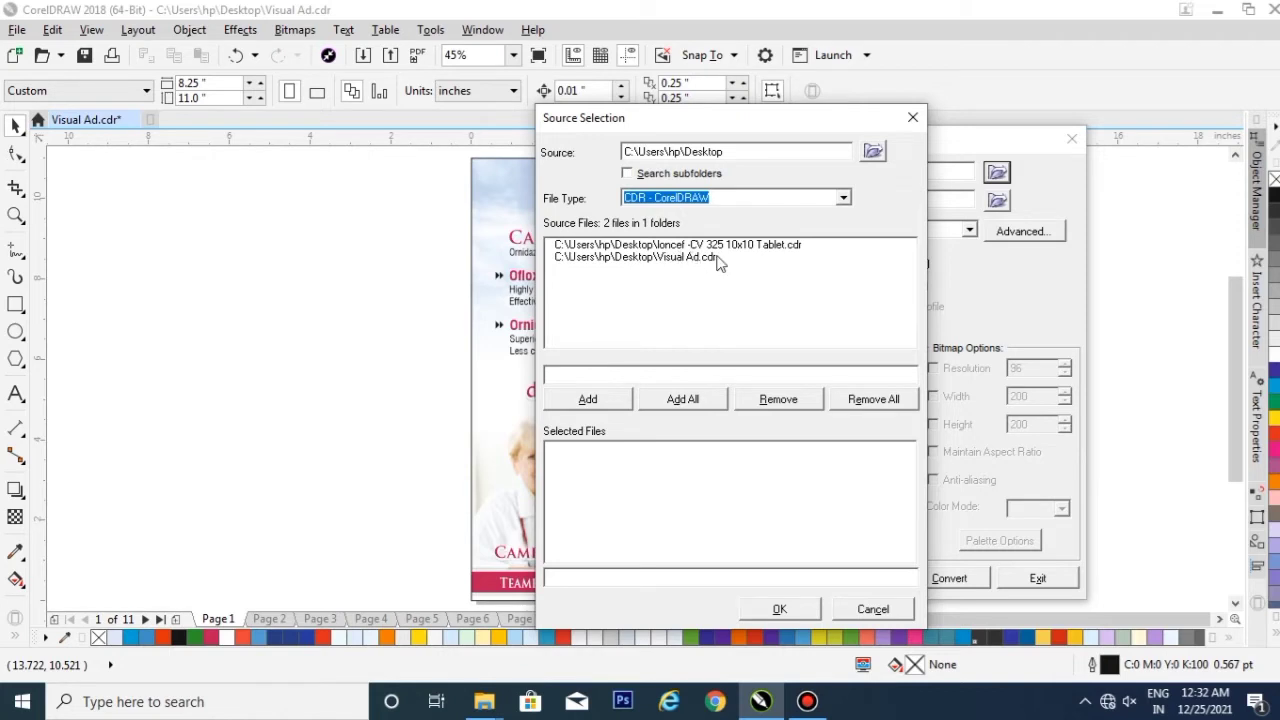
# Step: Make Visual Ad.cdr the only selected file, removing the Tablet file, and confirm
pyautogui.click(675, 258)
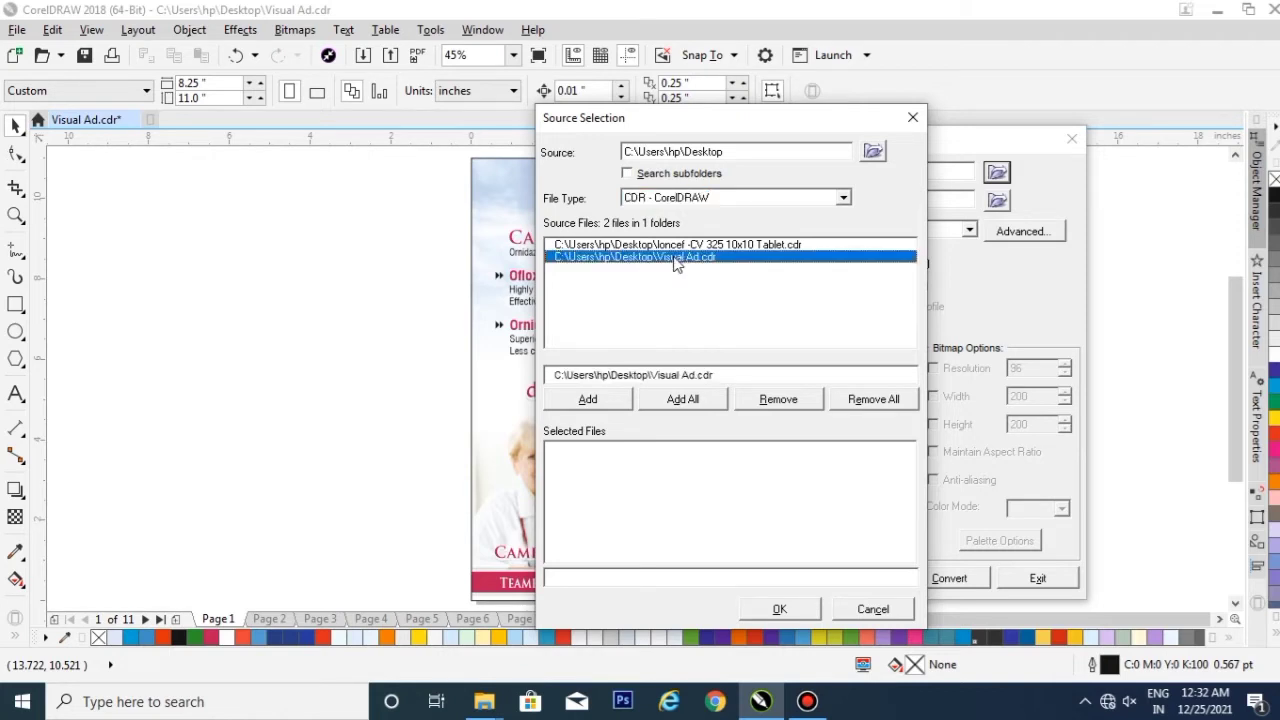
pyautogui.click(600, 404)
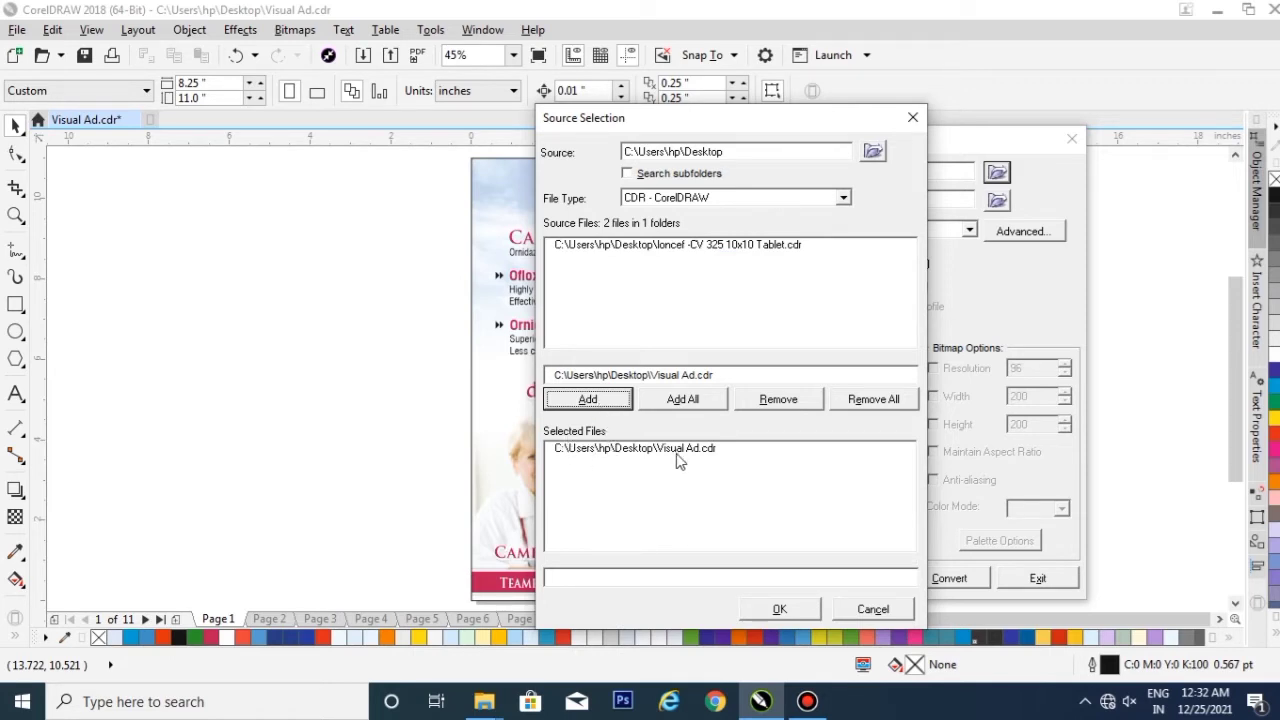
pyautogui.click(676, 248)
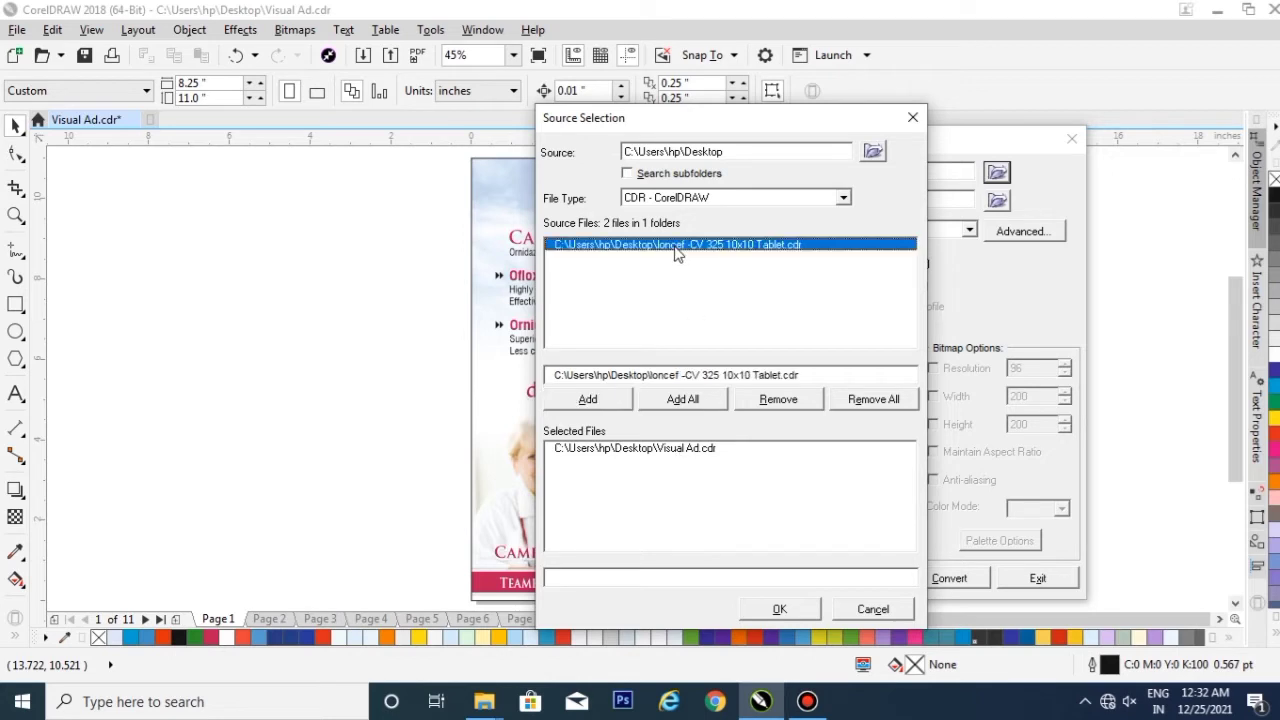
pyautogui.click(590, 400)
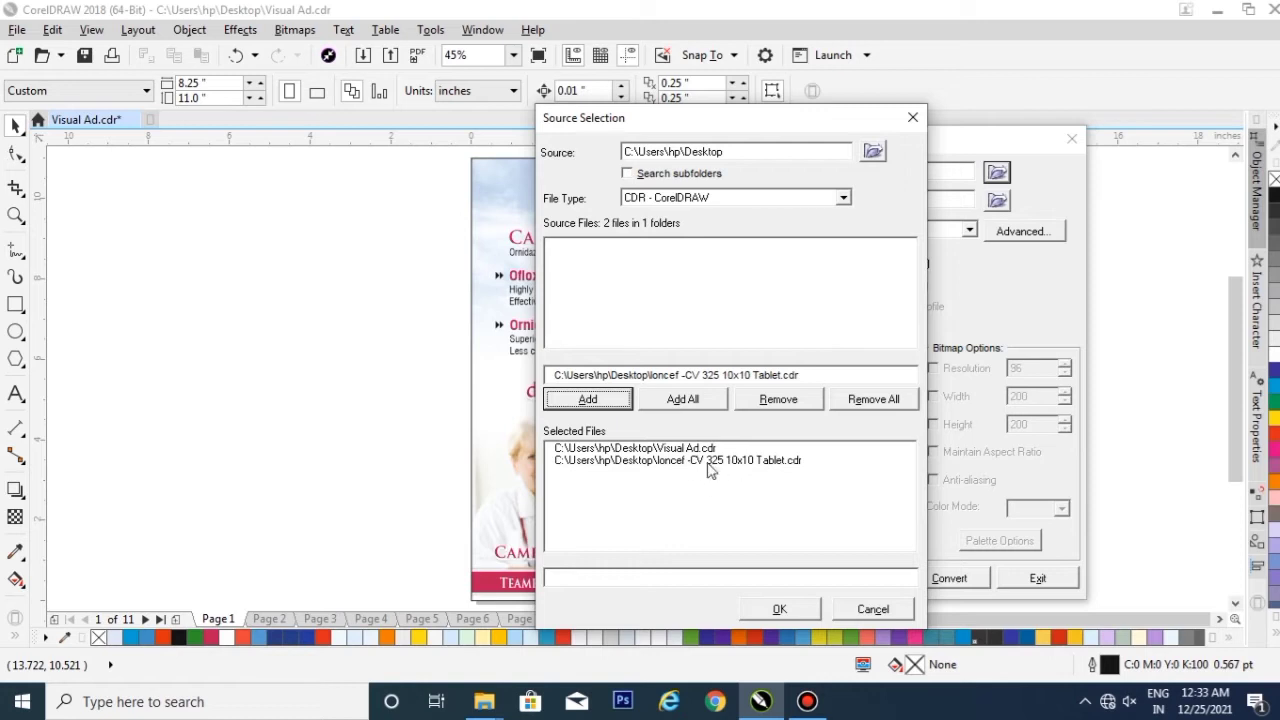
pyautogui.click(651, 465)
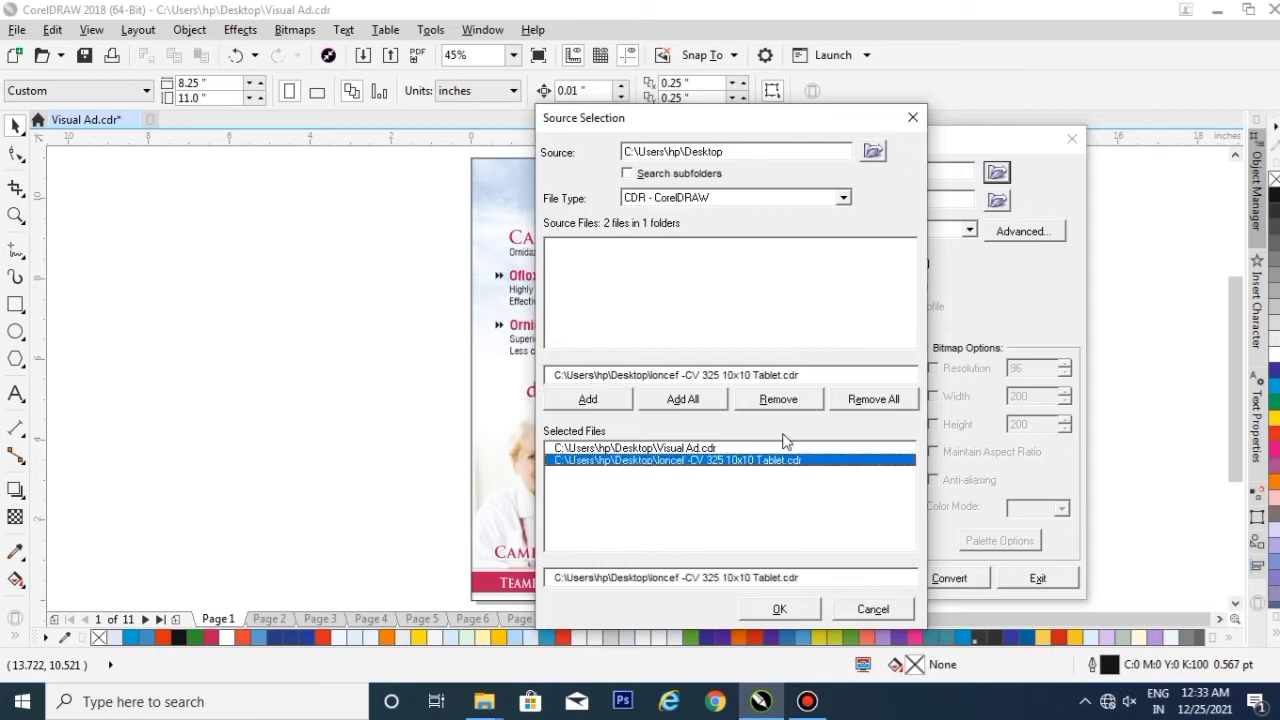
pyautogui.click(806, 404)
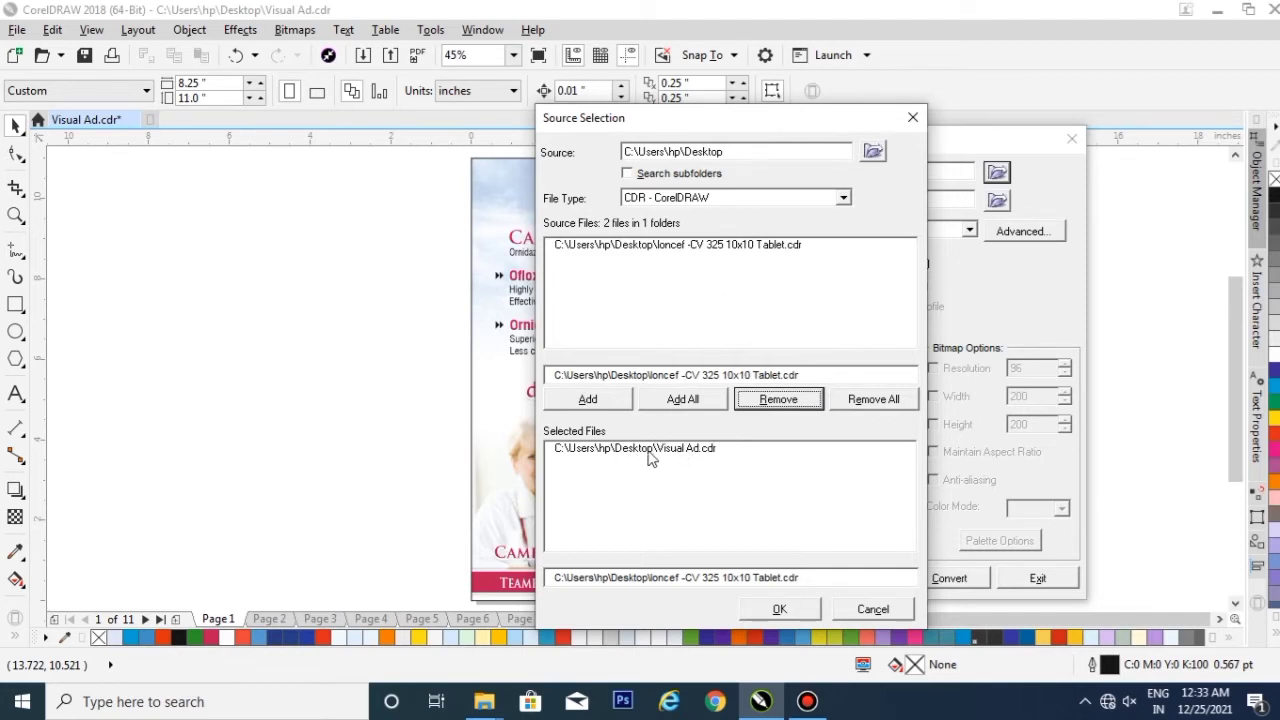
pyautogui.click(779, 614)
# Step: Set the converter destination folder to C:\Users\hp\Desktop\JPG FILE
pyautogui.moveTo(869, 146); pyautogui.dragTo(605, 145)
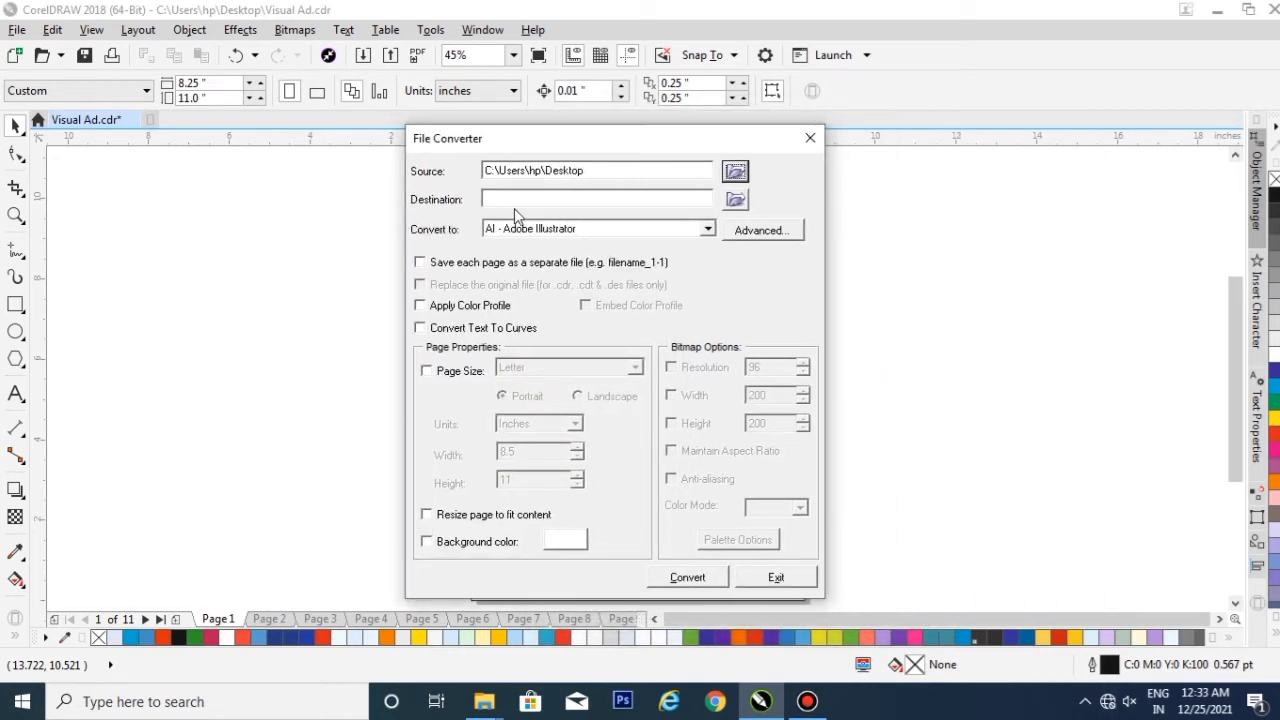
pyautogui.moveTo(569, 143); pyautogui.dragTo(577, 129)
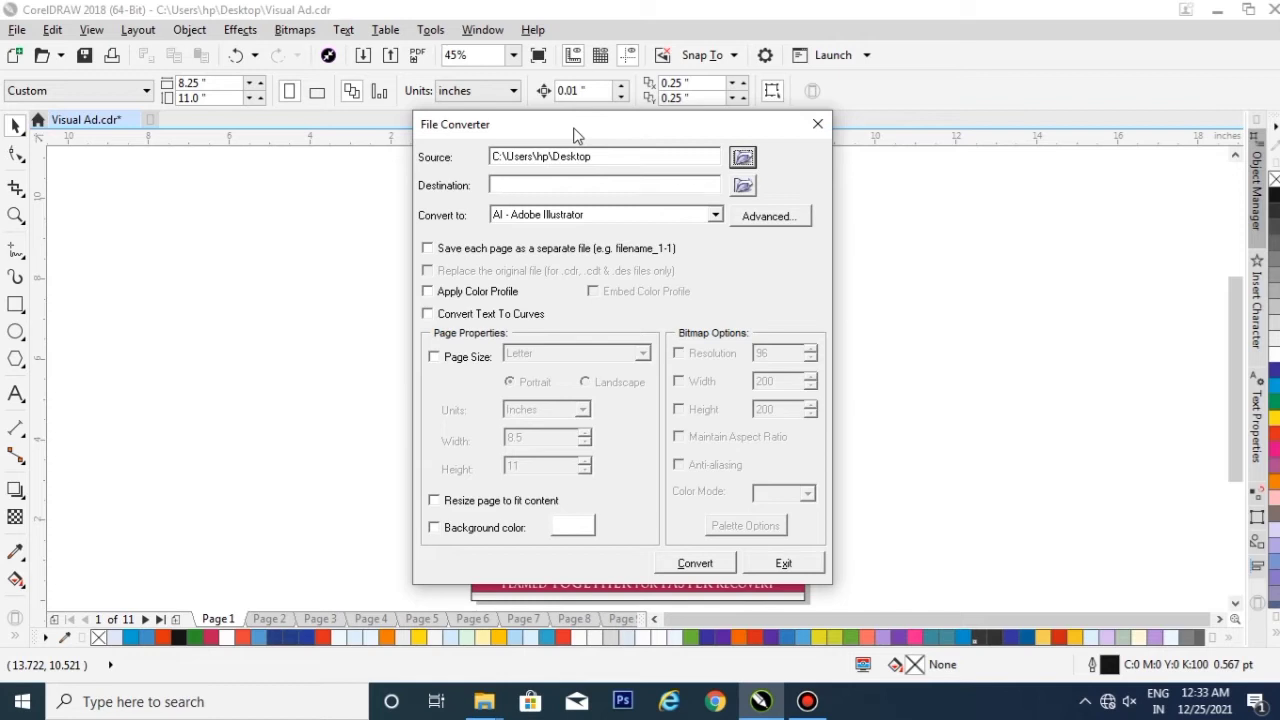
pyautogui.click(742, 185)
pyautogui.moveTo(627, 211); pyautogui.dragTo(635, 187)
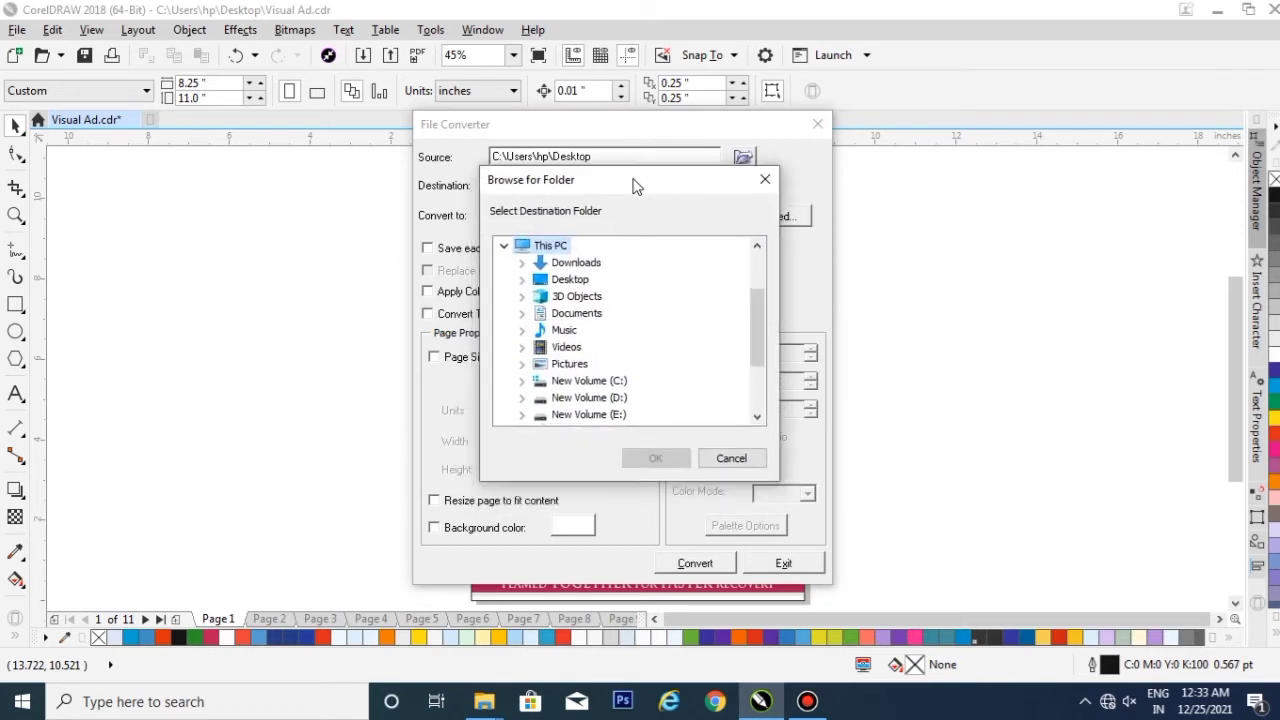
pyautogui.click(562, 279)
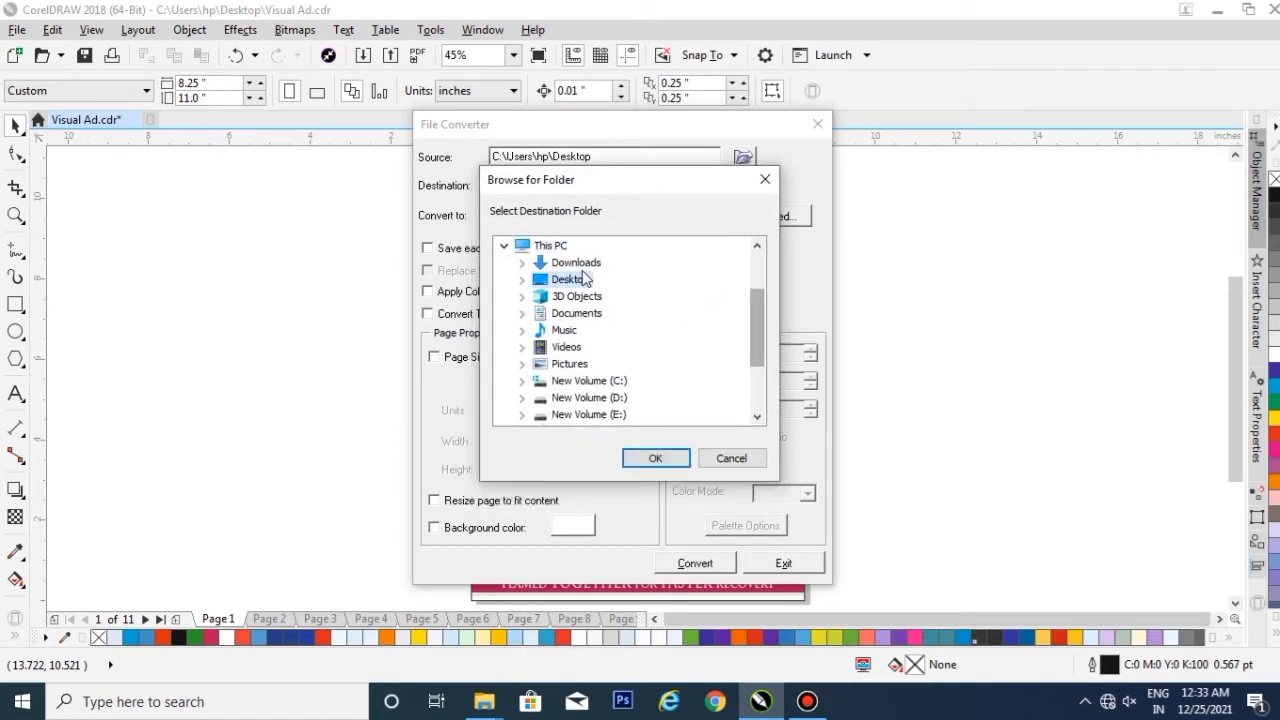
pyautogui.doubleClick(565, 279)
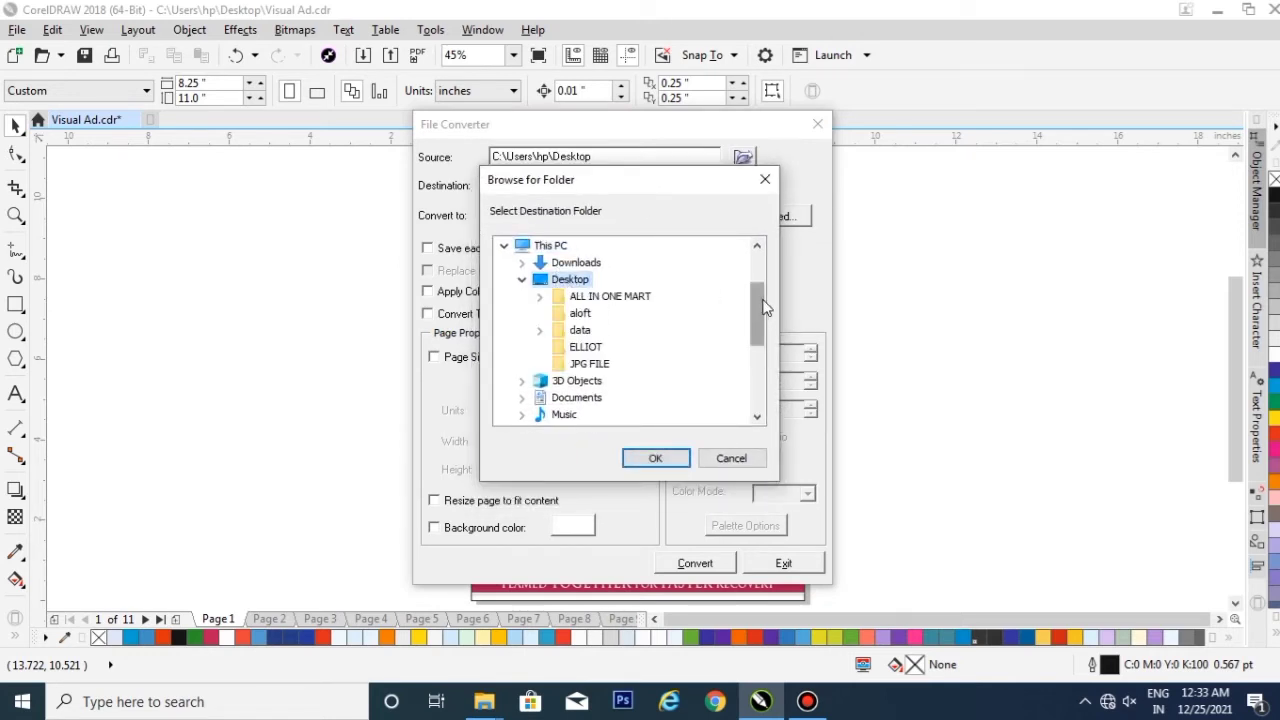
pyautogui.moveTo(763, 308); pyautogui.dragTo(763, 322)
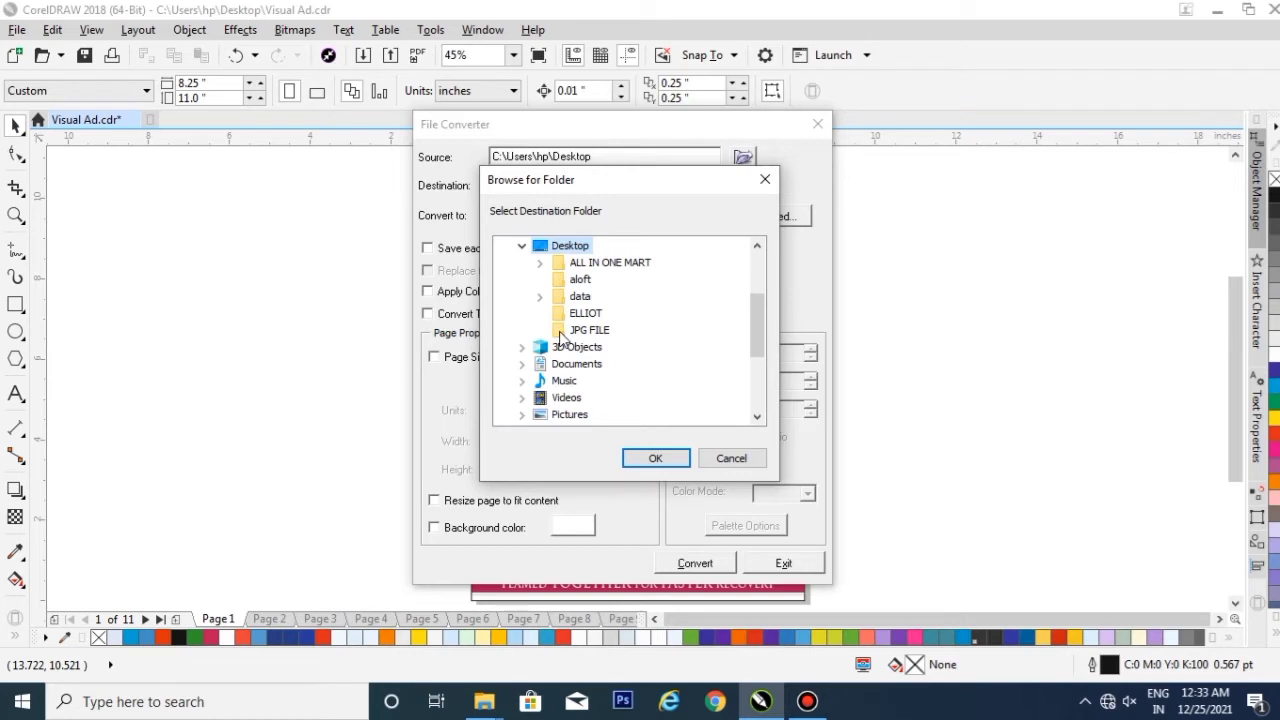
pyautogui.click(561, 334)
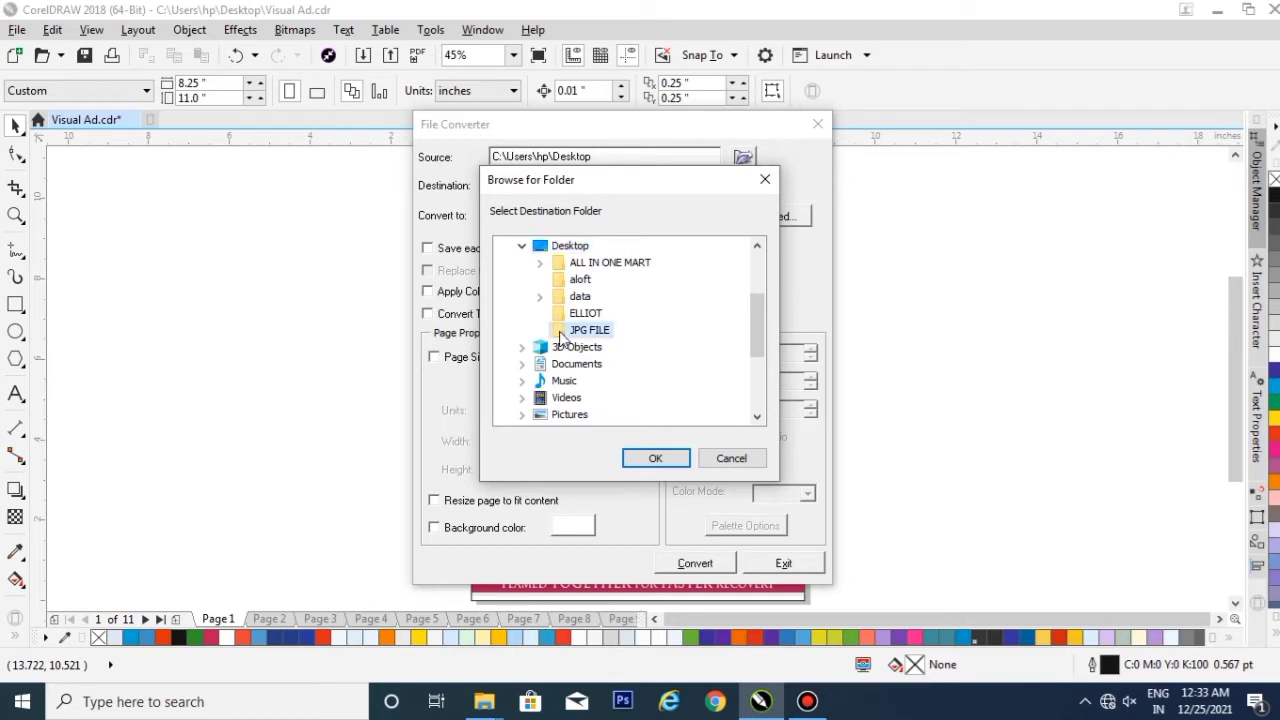
pyautogui.click(655, 465)
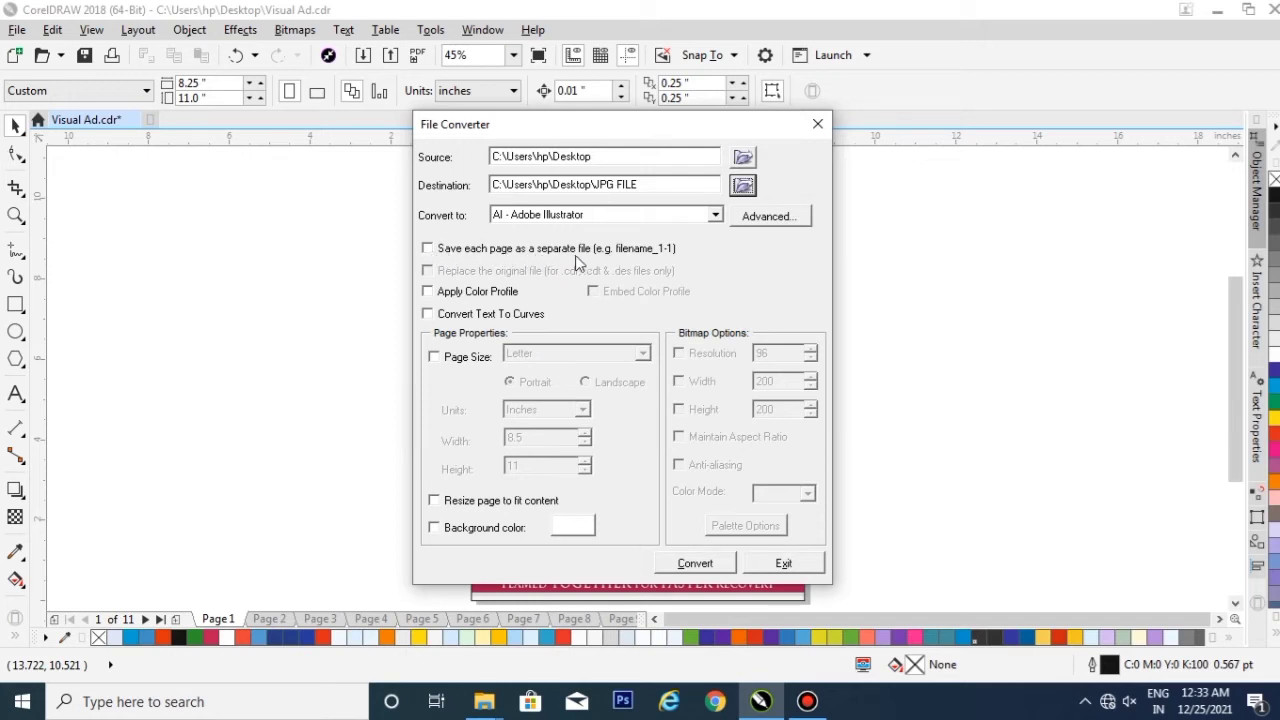
# Step: Enable separate files per page and Letter portrait page size, keeping text-to-curves and colour profile off
pyautogui.click(428, 249)
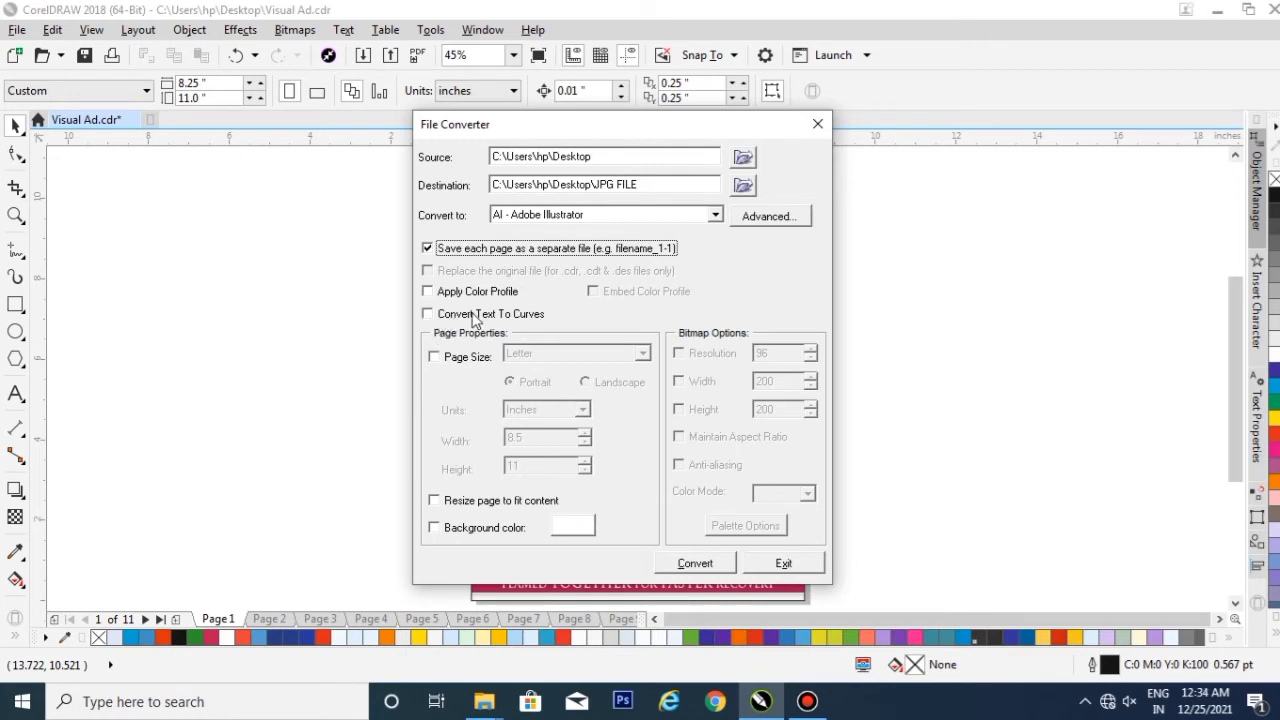
pyautogui.click(428, 316)
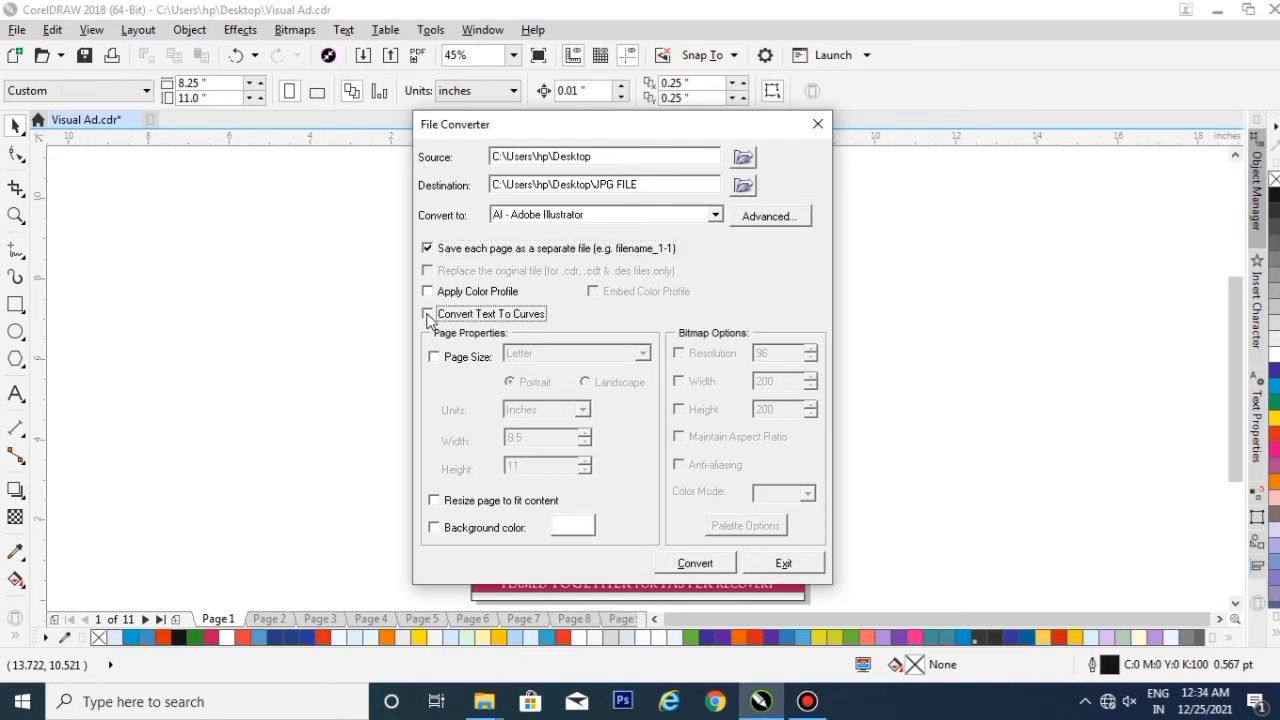
pyautogui.click(428, 316)
pyautogui.click(428, 292)
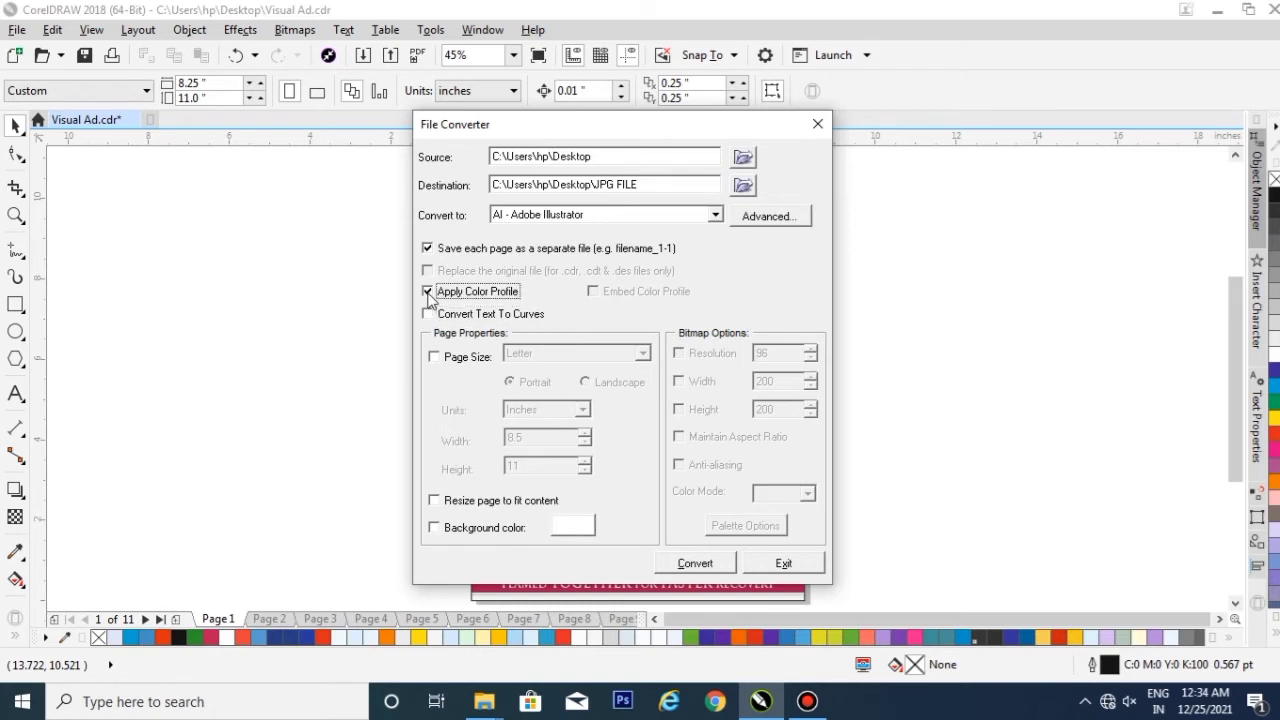
pyautogui.click(428, 292)
pyautogui.click(434, 357)
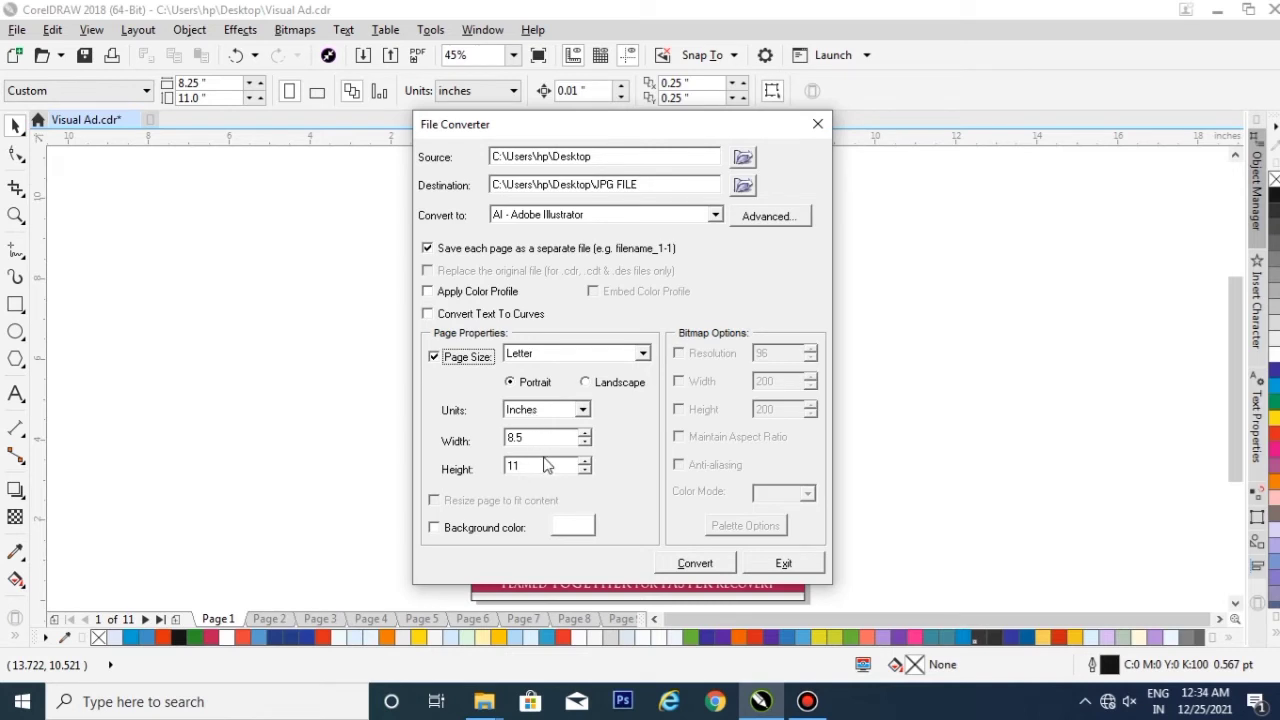
pyautogui.moveTo(563, 123); pyautogui.dragTo(928, 129)
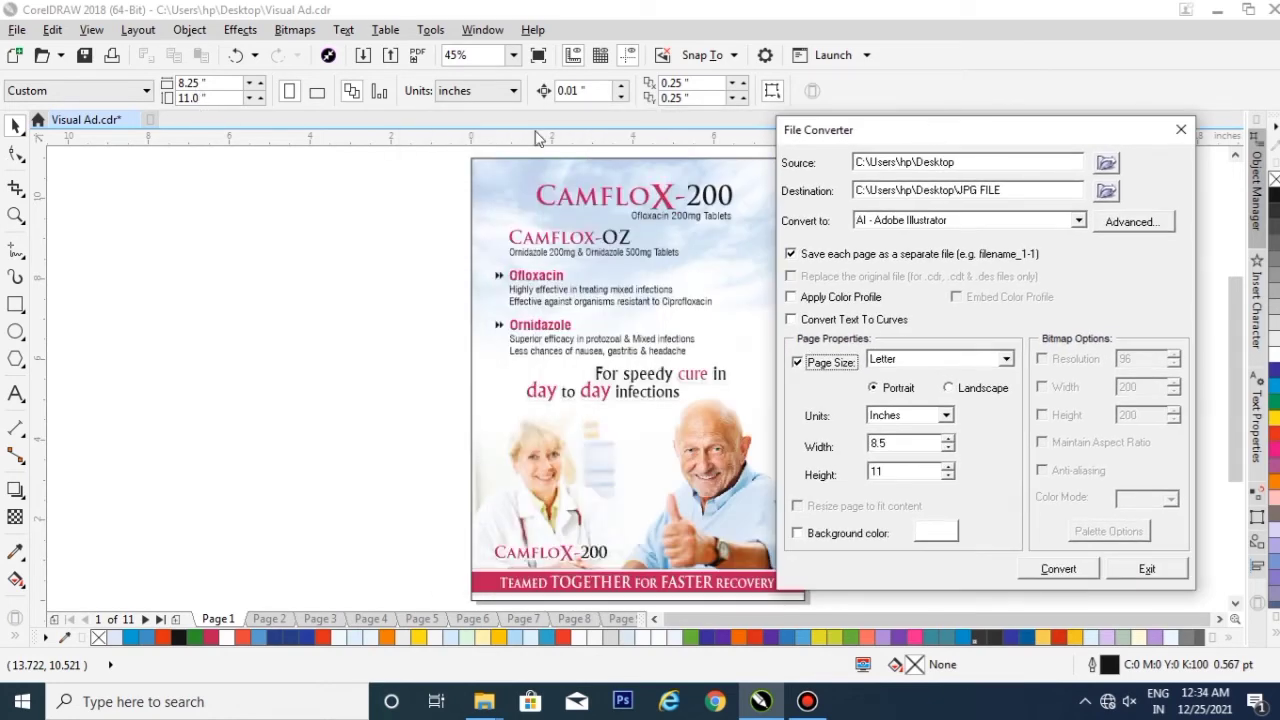
pyautogui.moveTo(918, 131); pyautogui.dragTo(389, 127)
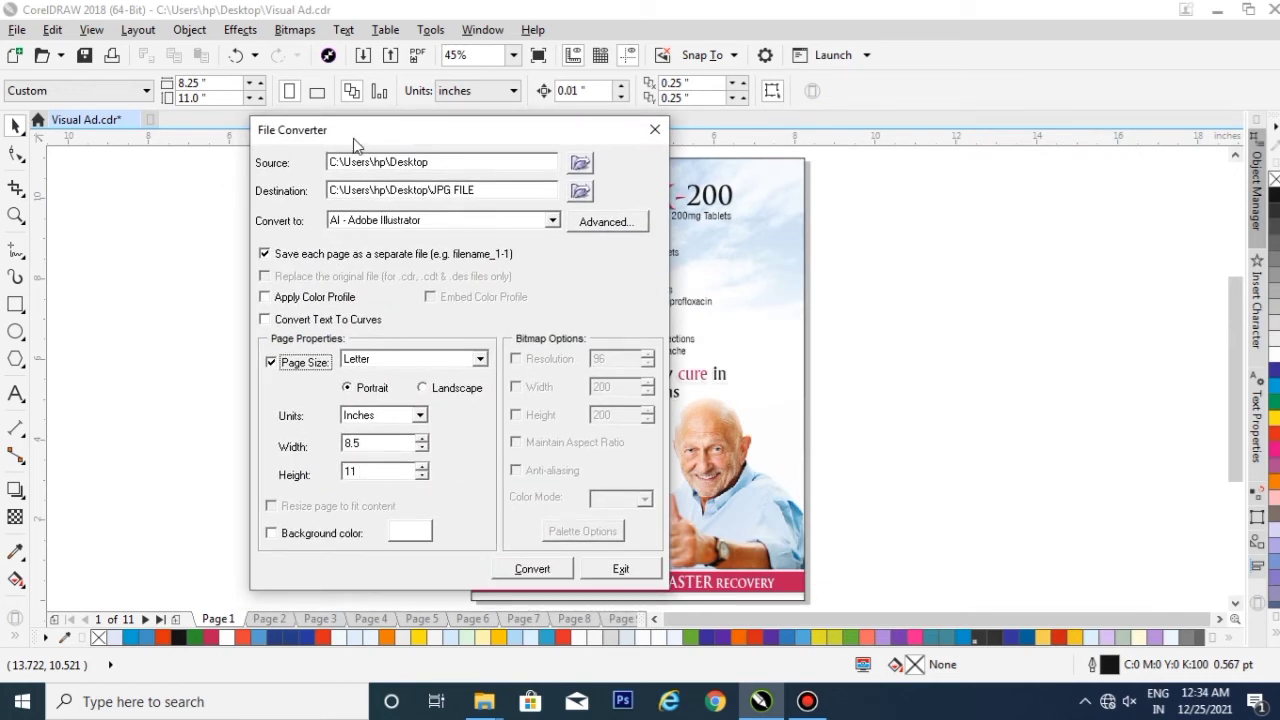
pyautogui.moveTo(355, 137); pyautogui.dragTo(1003, 163)
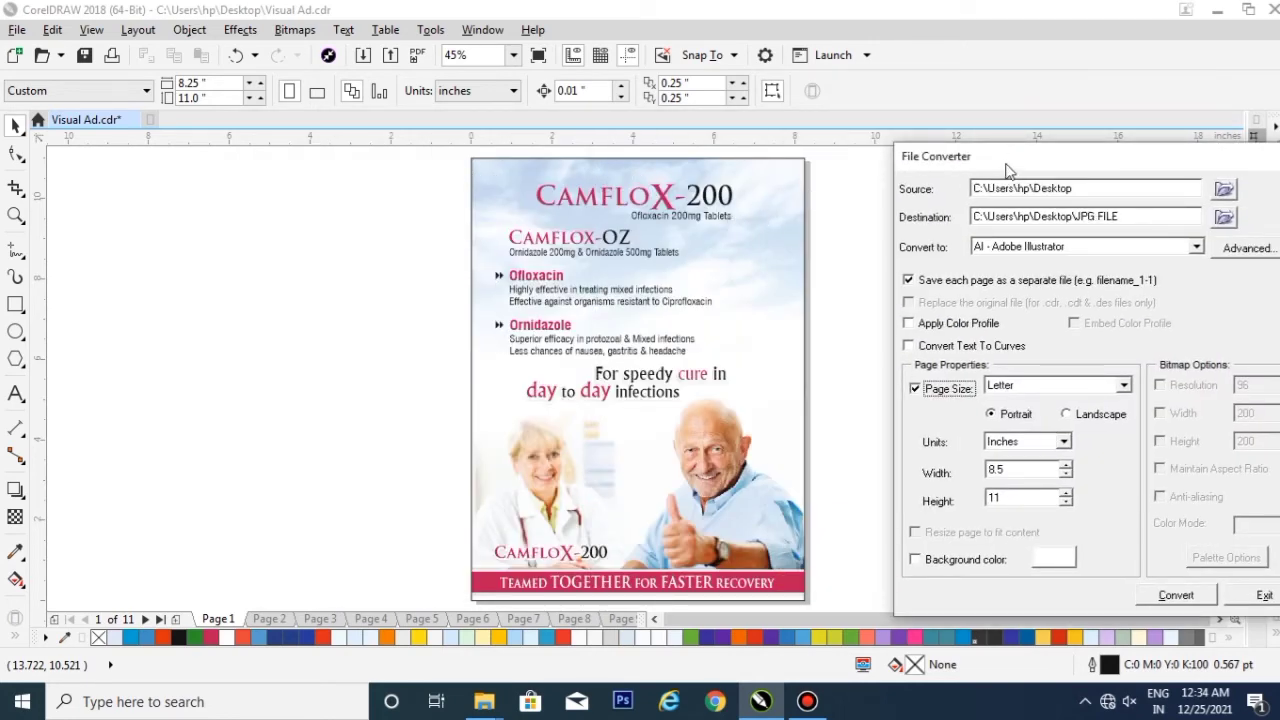
pyautogui.moveTo(1008, 170)
pyautogui.mouseDown()
pyautogui.moveTo(467, 96)
pyautogui.moveTo(446, 141)
pyautogui.moveTo(521, 144)
pyautogui.mouseUp()
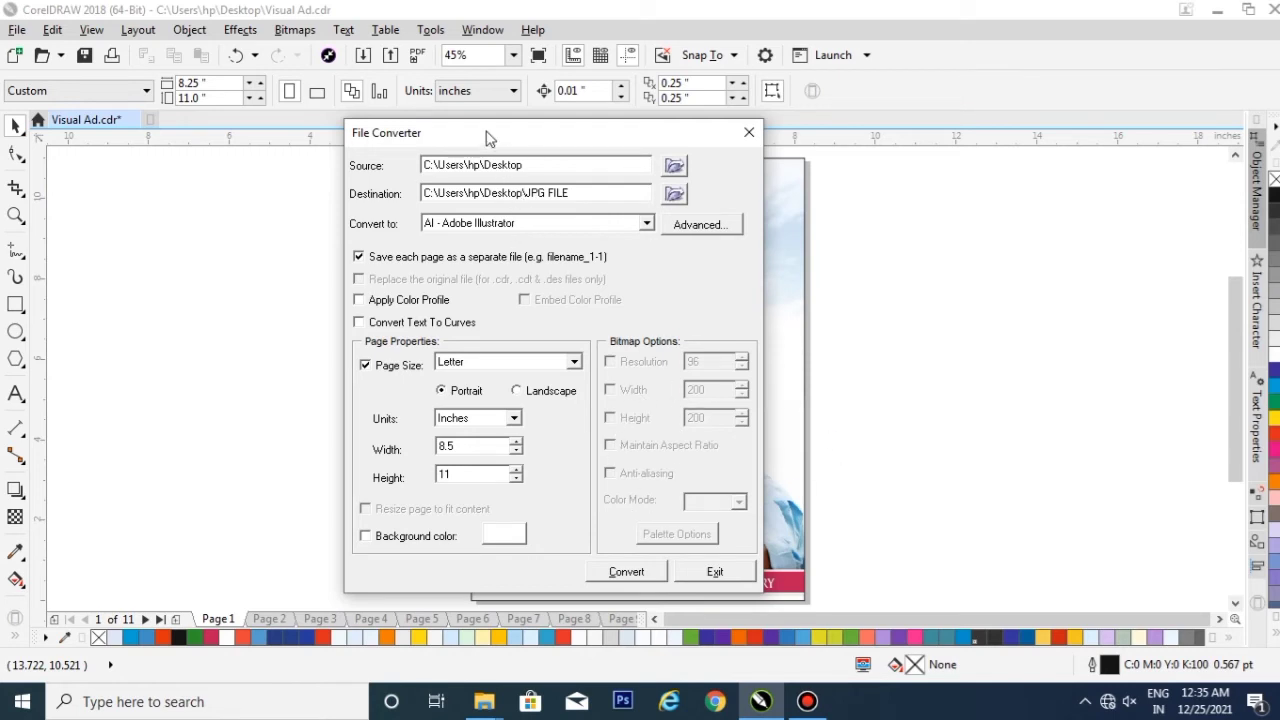
pyautogui.moveTo(489, 136); pyautogui.dragTo(546, 134)
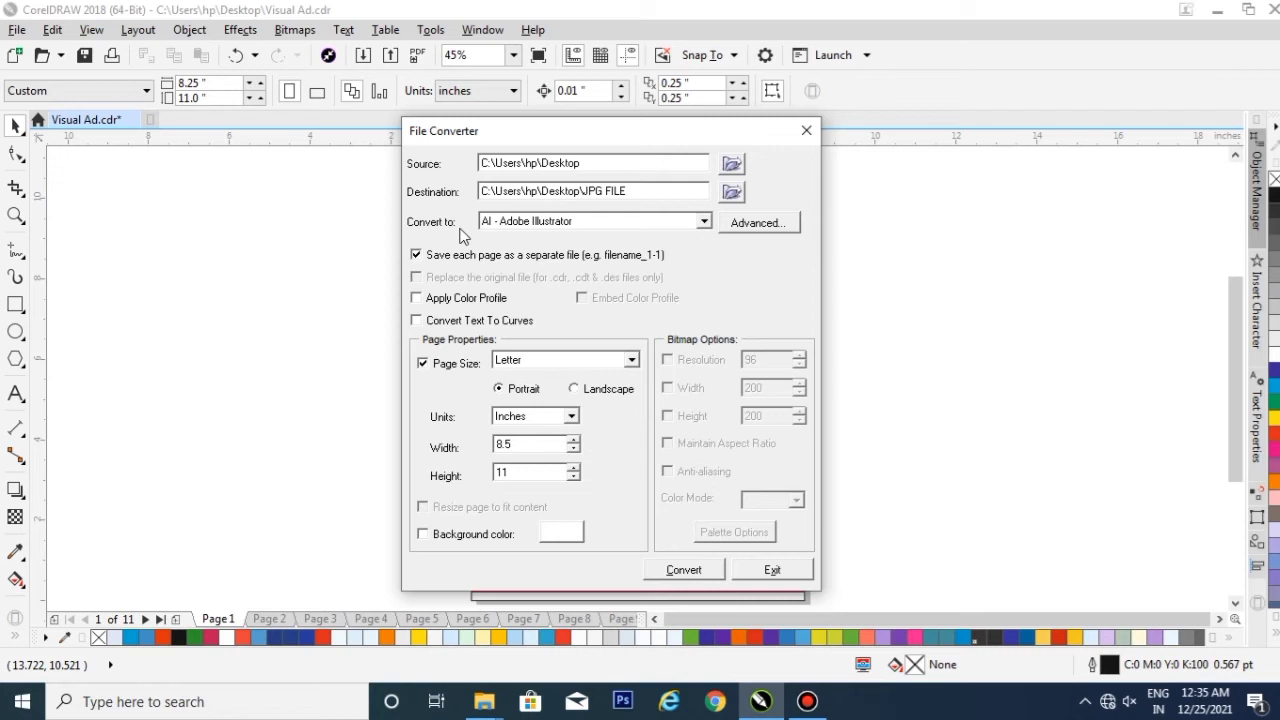
# Step: Set the output format to JPG - JPEG Bitmaps with resolution 100
pyautogui.click(703, 221)
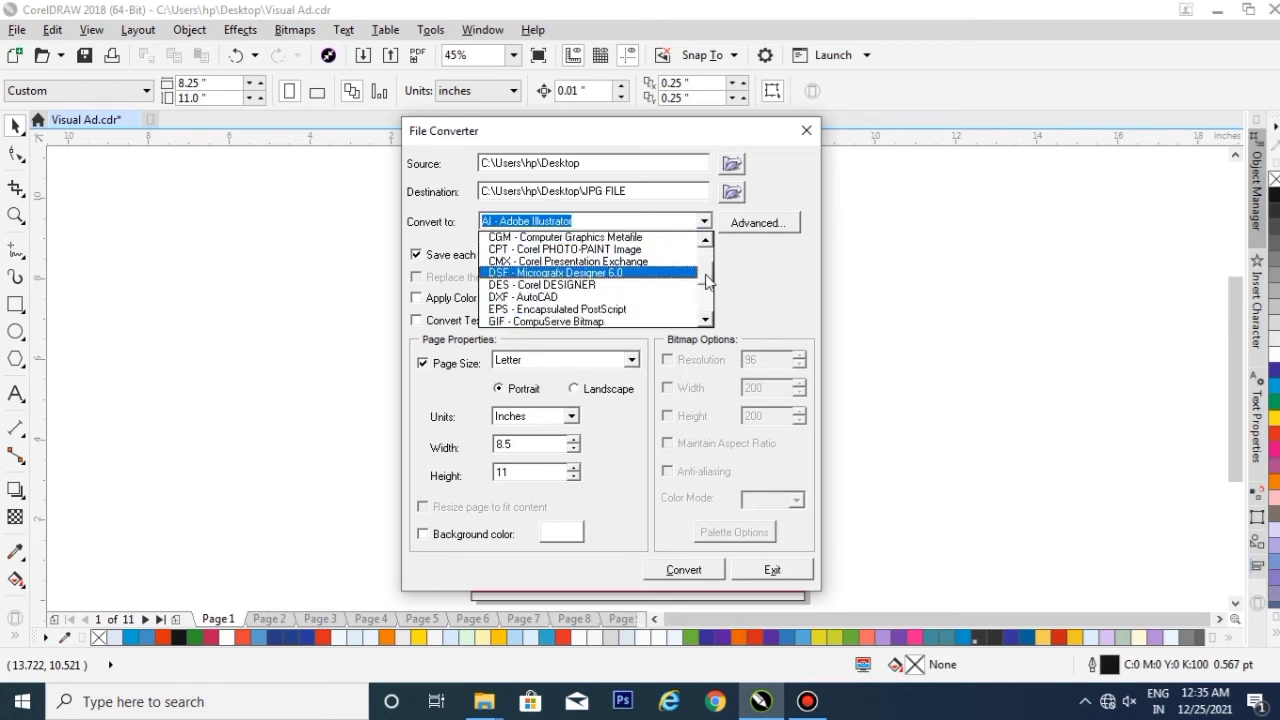
pyautogui.moveTo(706, 262); pyautogui.dragTo(706, 298)
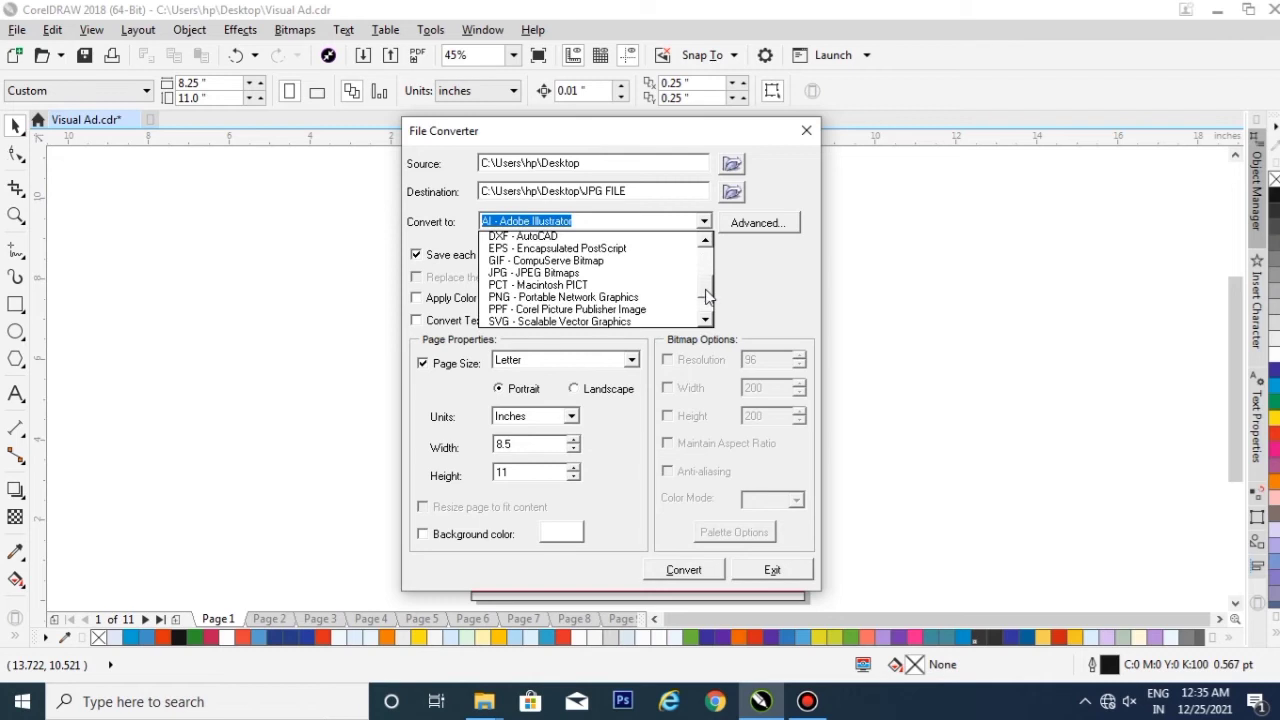
pyautogui.click(568, 276)
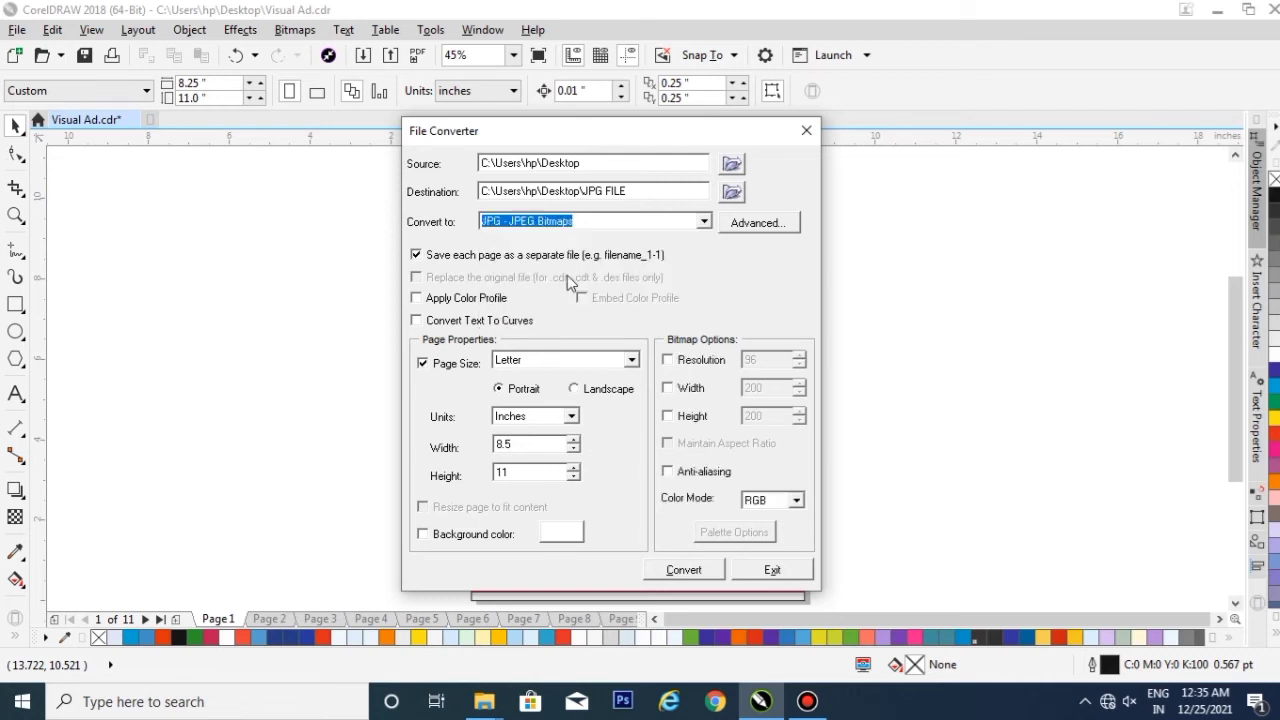
pyautogui.click(668, 362)
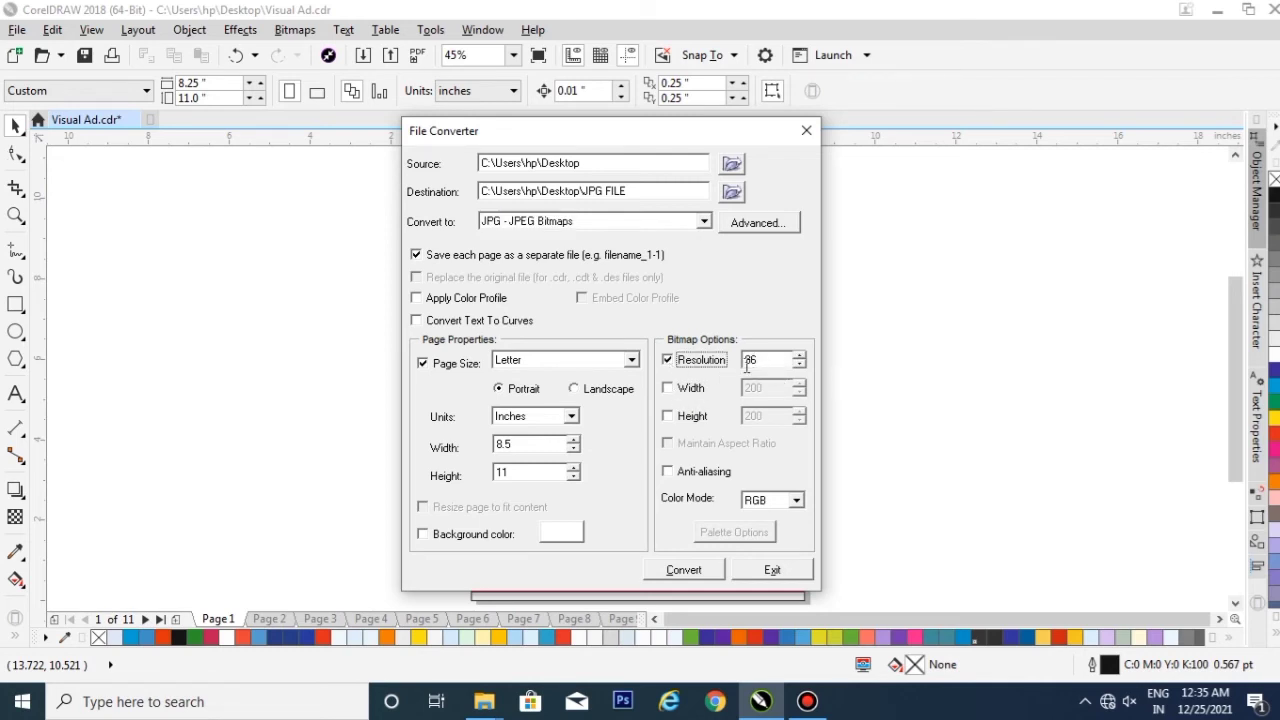
pyautogui.click(799, 356)
pyautogui.click(799, 356)
pyautogui.click(799, 356)
pyautogui.click(799, 356)
# Step: Leave width and height unchecked and keep RGB as the colour mode
pyautogui.click(668, 389)
pyautogui.click(668, 416)
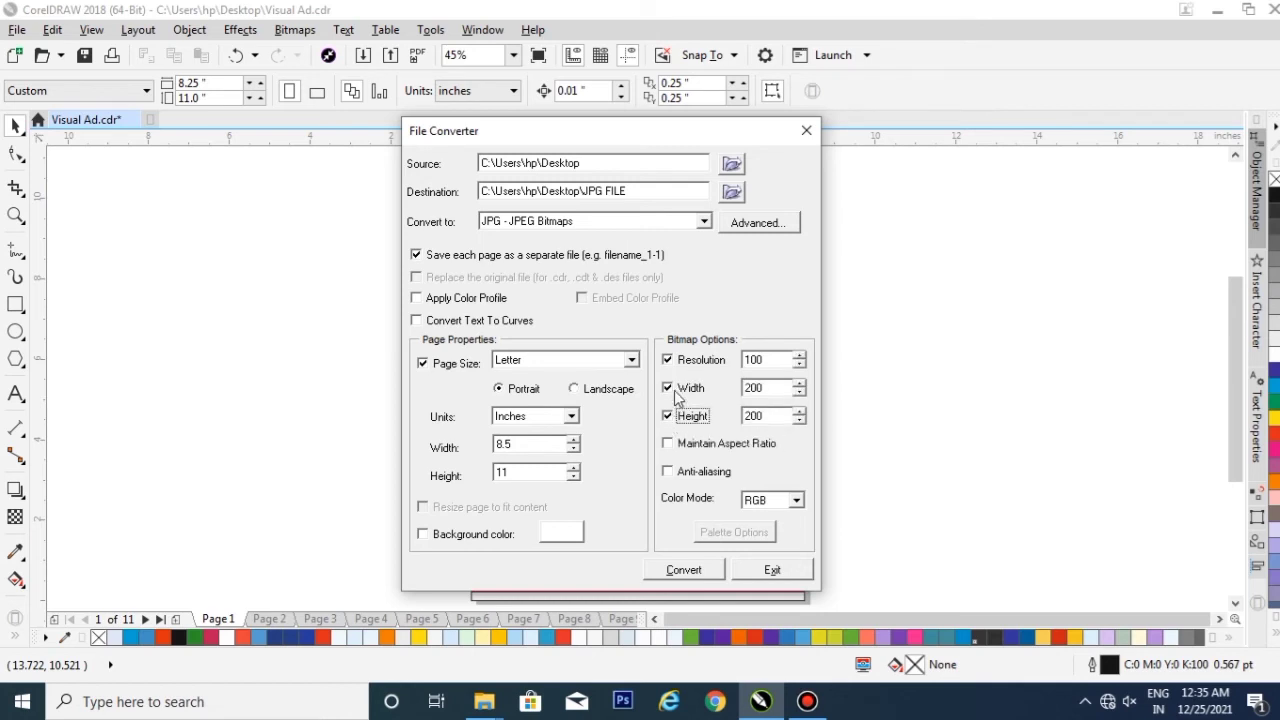
pyautogui.click(668, 389)
pyautogui.click(668, 416)
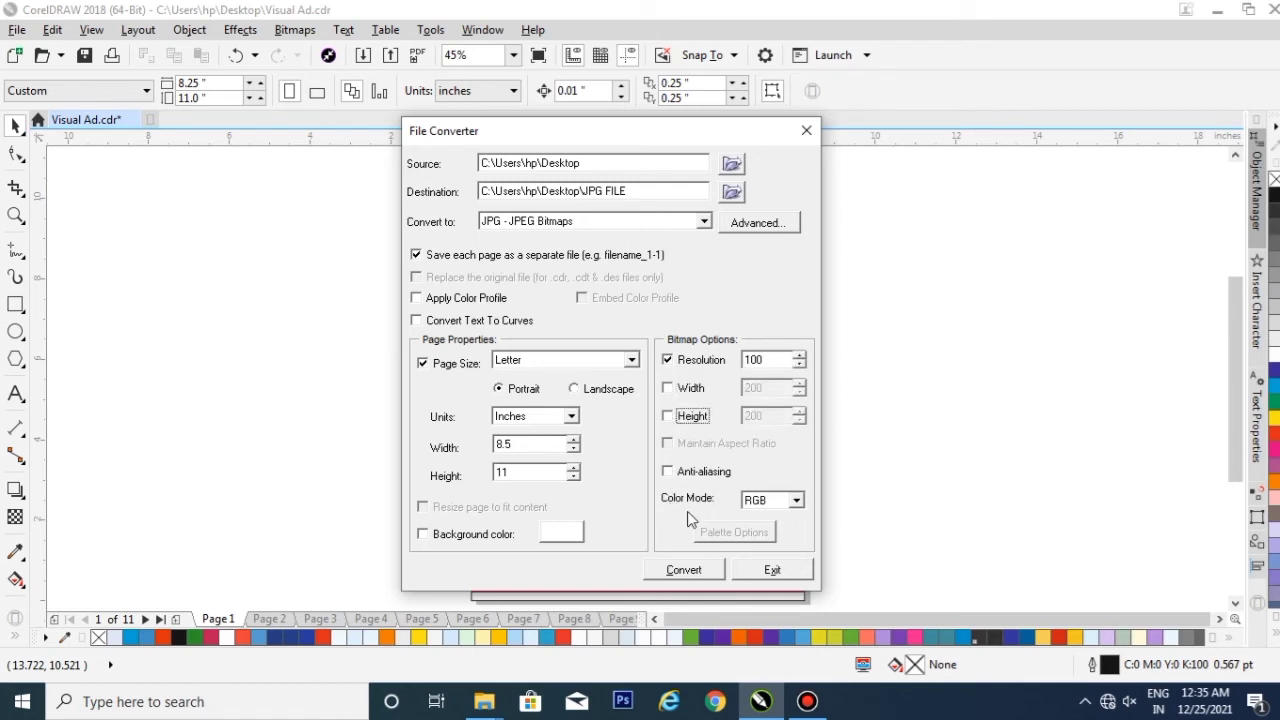
pyautogui.click(797, 502)
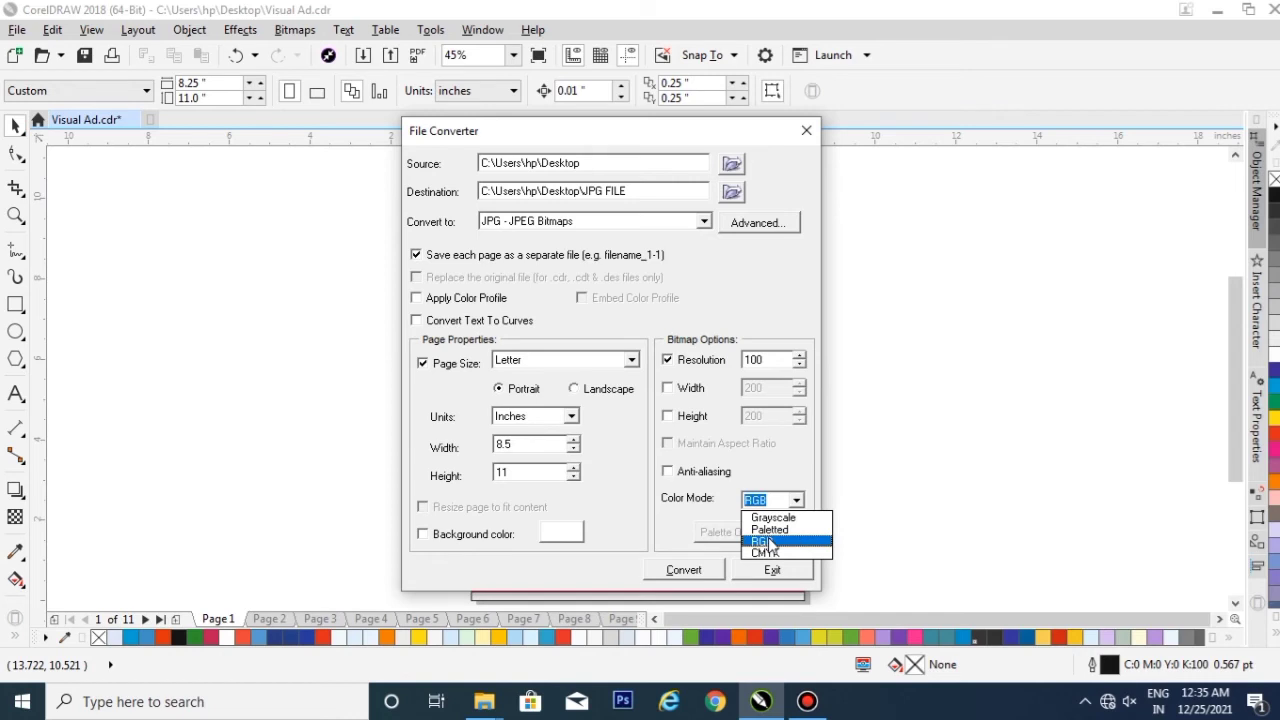
pyautogui.click(768, 542)
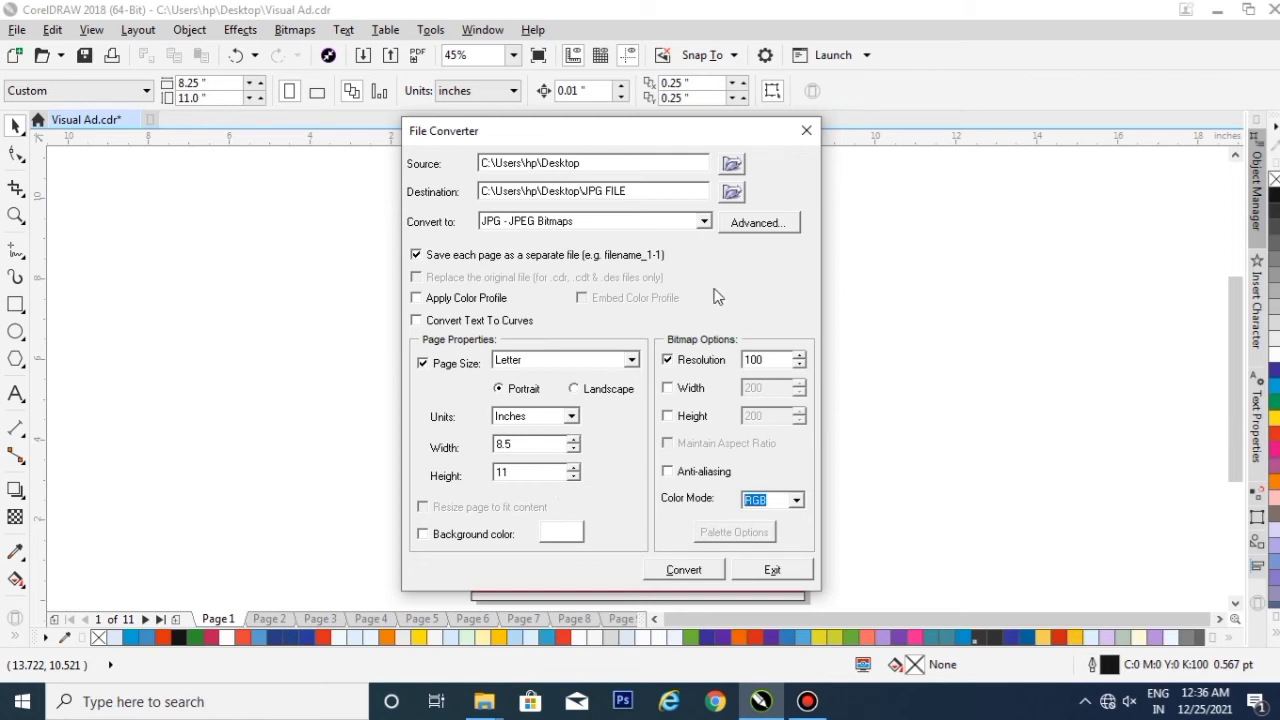
# Step: Convert the Visual Ad pages to JPG, confirm completion, and close the File Converter
pyautogui.moveTo(606, 131); pyautogui.dragTo(713, 107)
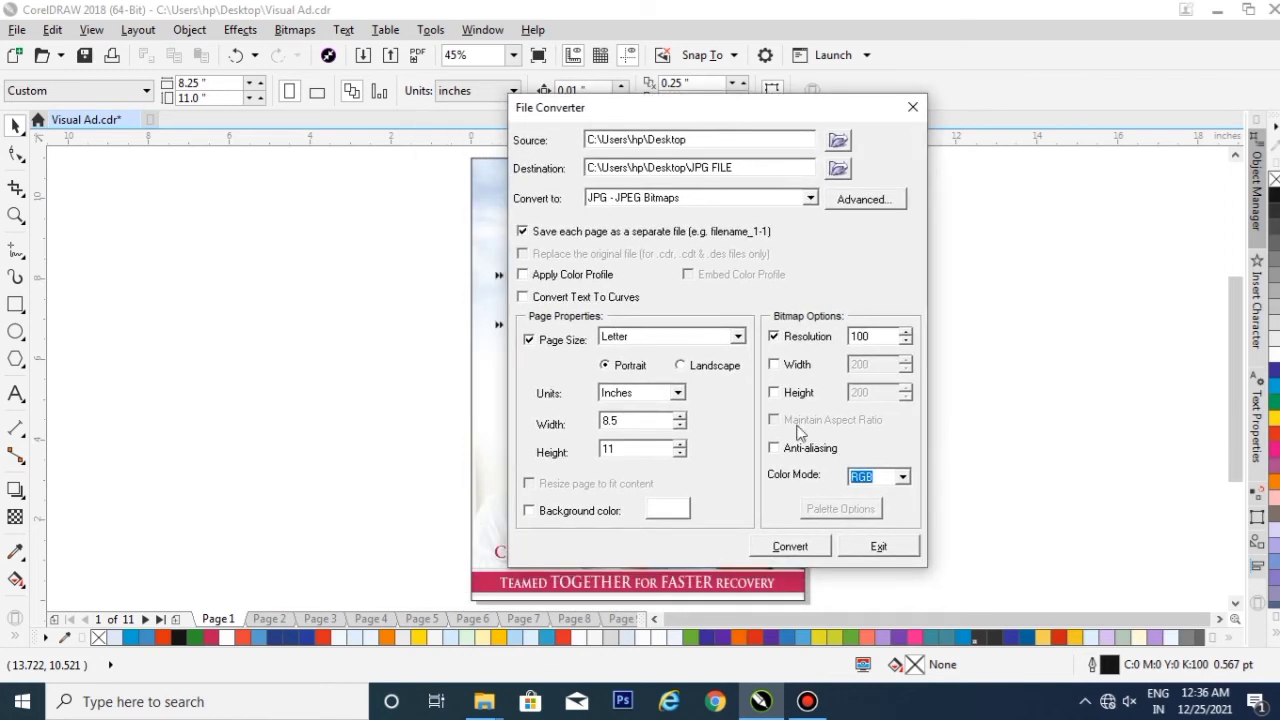
pyautogui.click(786, 552)
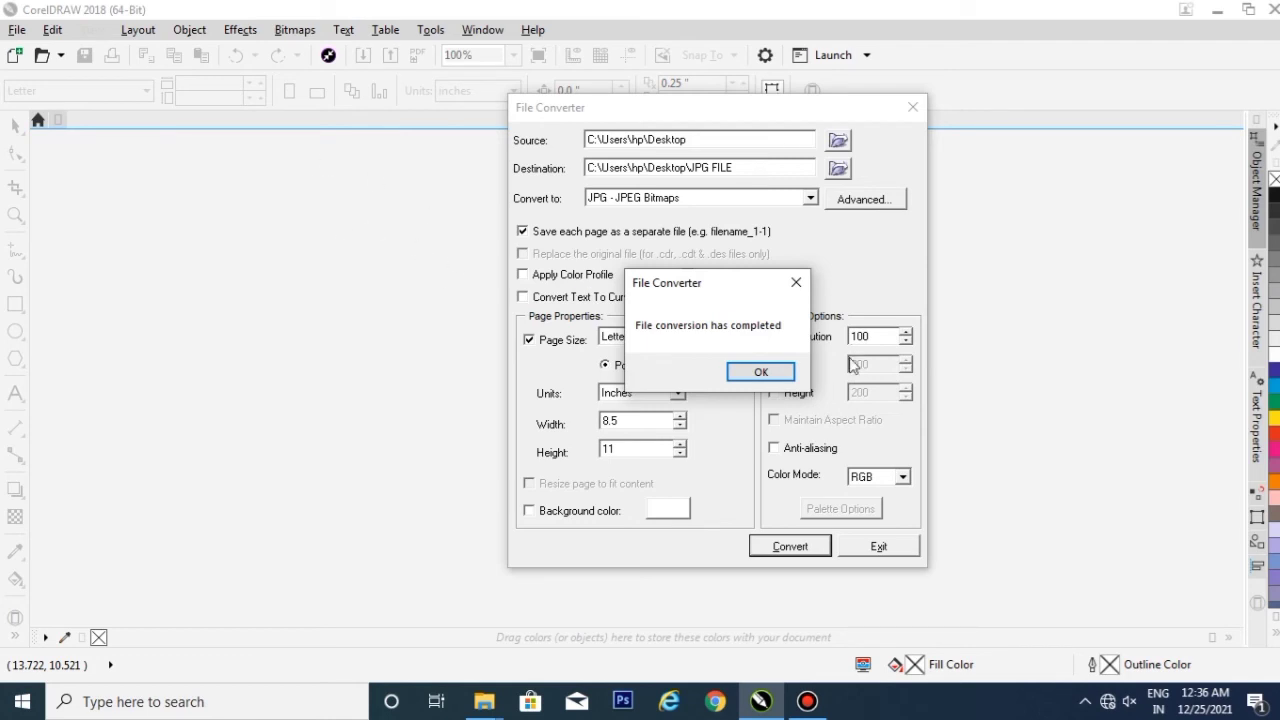
pyautogui.click(766, 380)
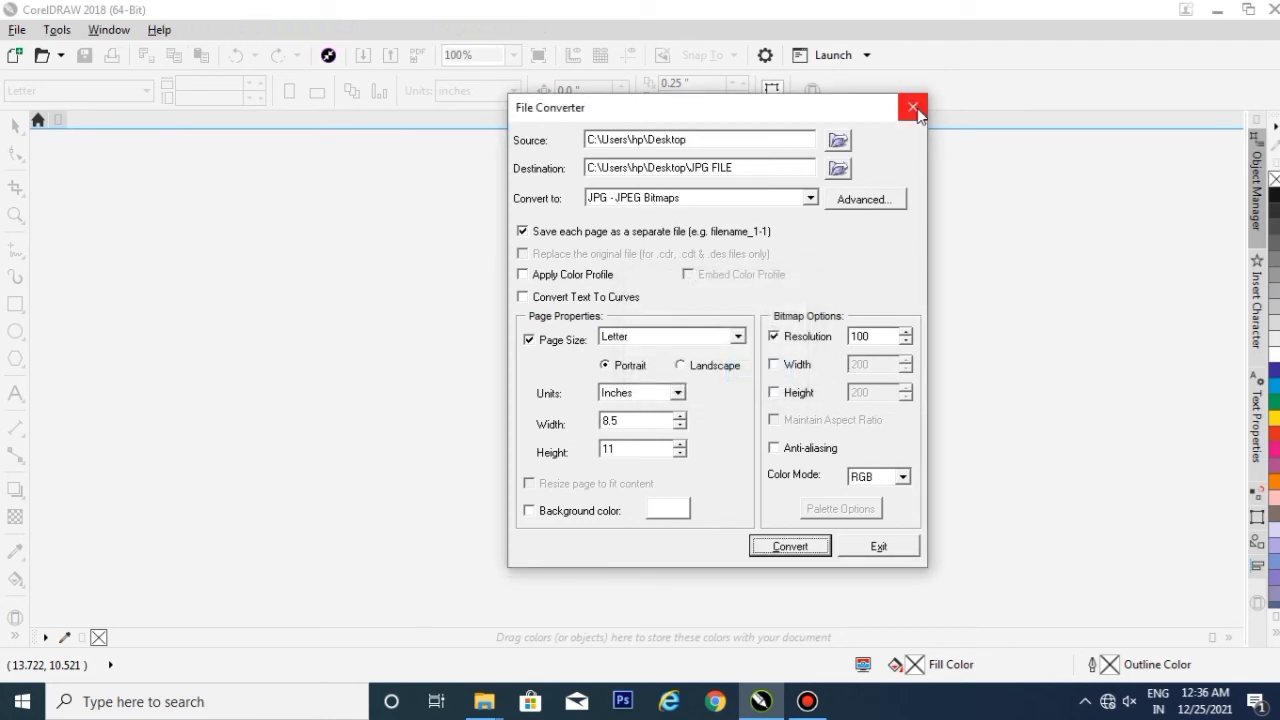
pyautogui.press('Escape')
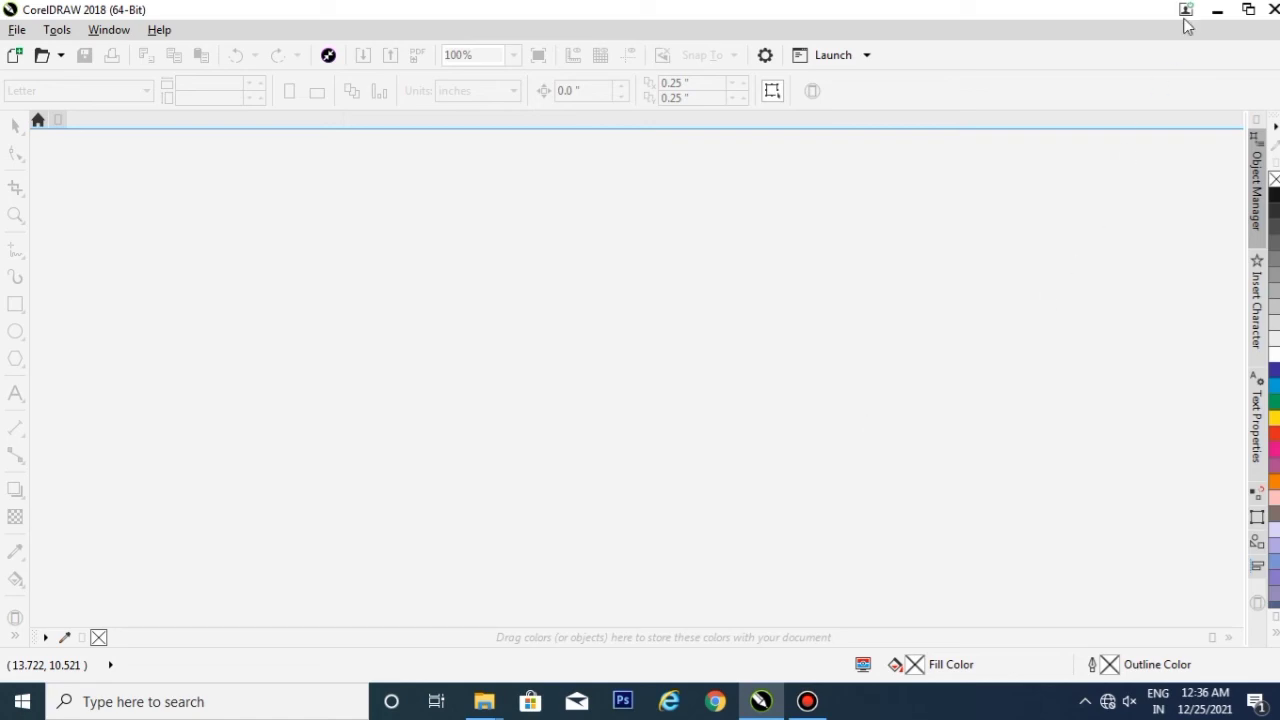
# Step: Minimize CorelDRAW and open the desktop JPG FILE folder in a maximized window
pyautogui.click(1220, 12)
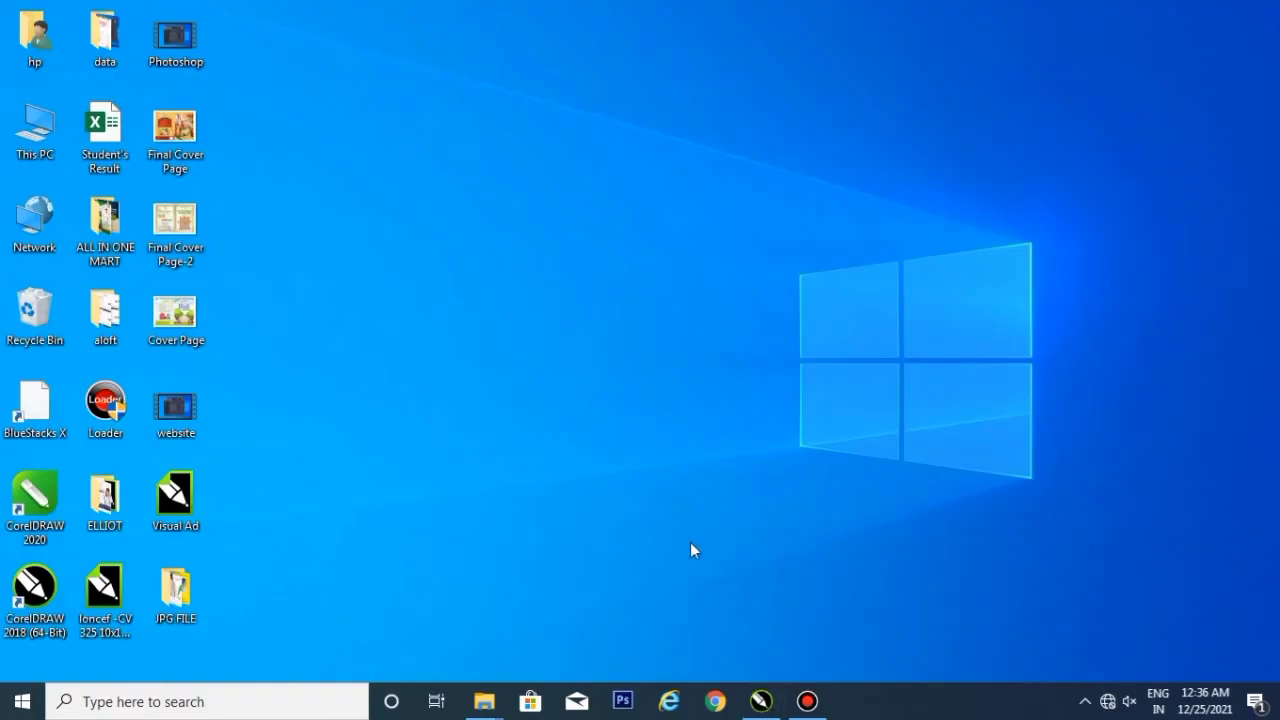
pyautogui.doubleClick(188, 596)
pyautogui.click(1108, 118)
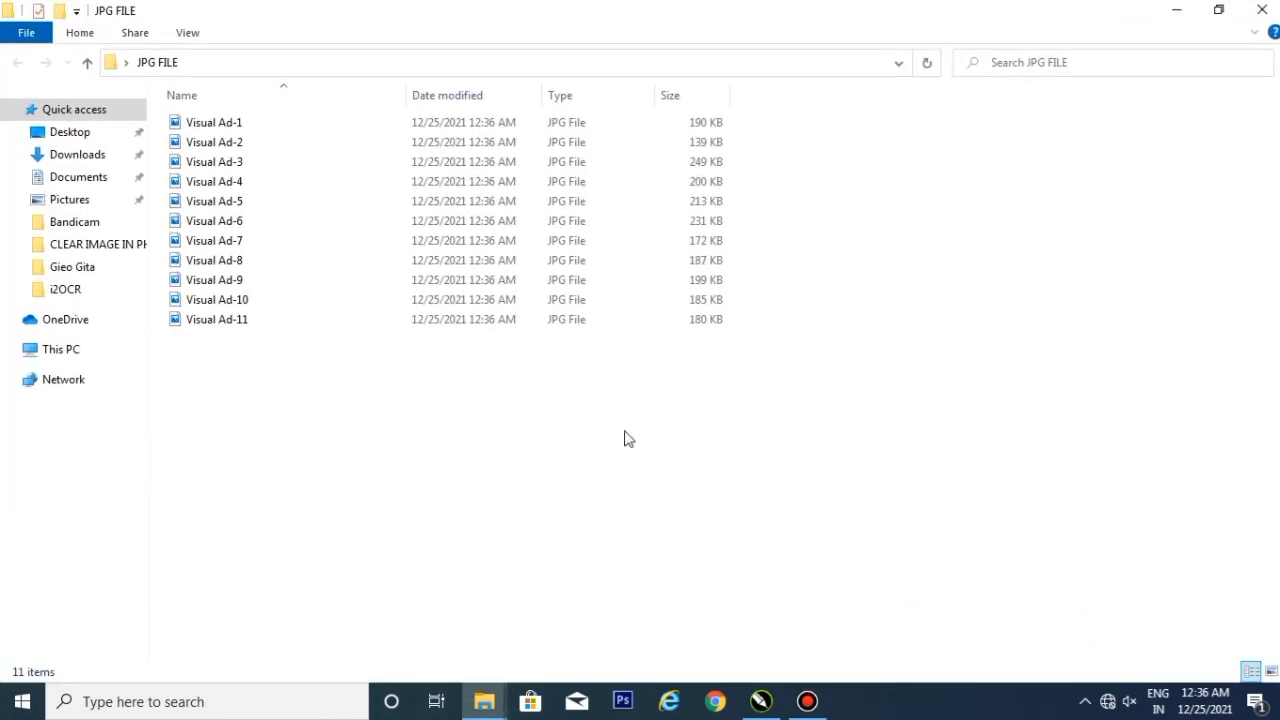
# Step: Show the eleven Visual Ad JPGs as extra large, then large, thumbnails
pyautogui.rightClick(357, 406)
pyautogui.moveTo(465, 421)
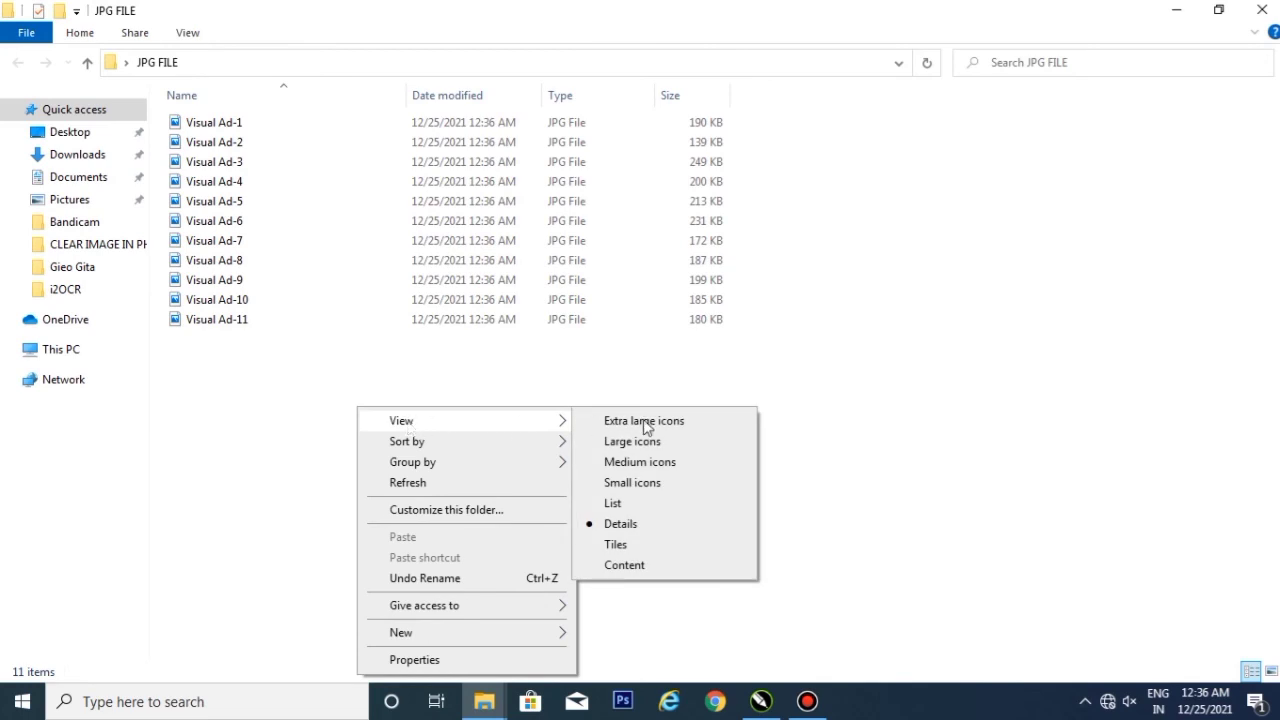
pyautogui.click(645, 424)
pyautogui.scroll(-2, 312, 333)
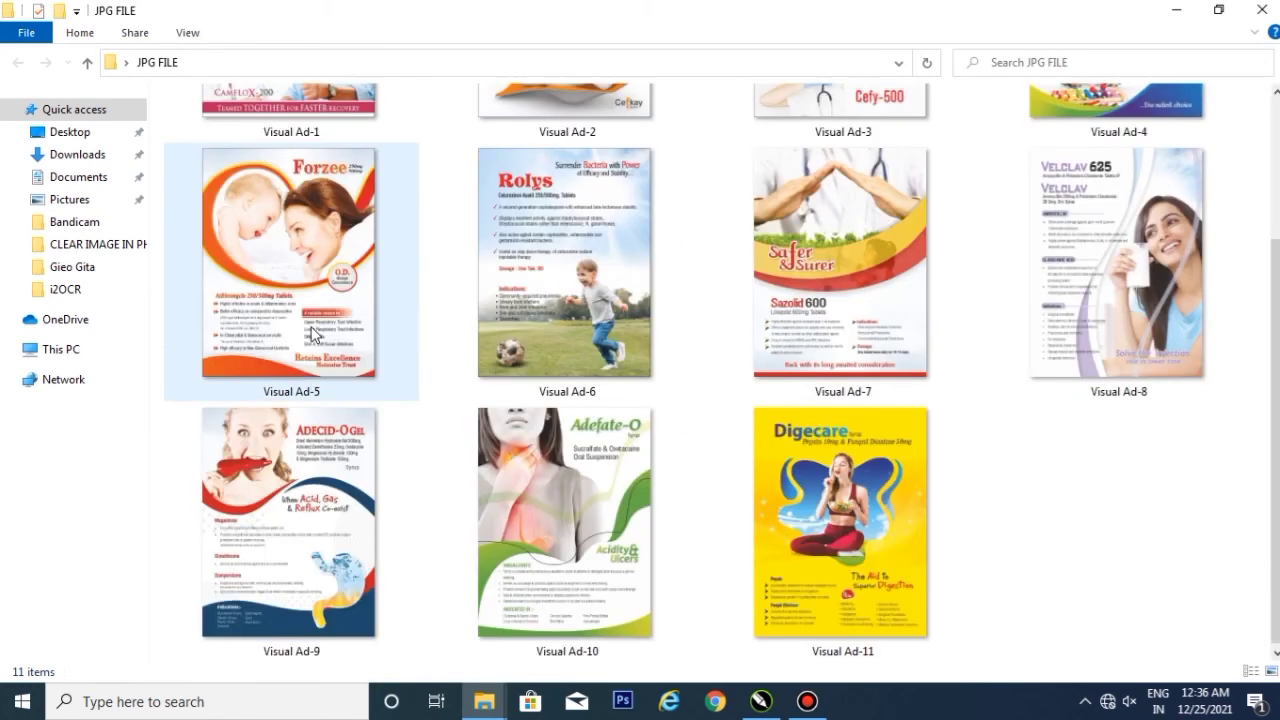
pyautogui.keyDown('ctrl'); pyautogui.scroll(-1, 388, 368); pyautogui.keyUp('ctrl')
pyautogui.keyDown('ctrl'); pyautogui.scroll(-1, 390, 370); pyautogui.keyUp('ctrl')
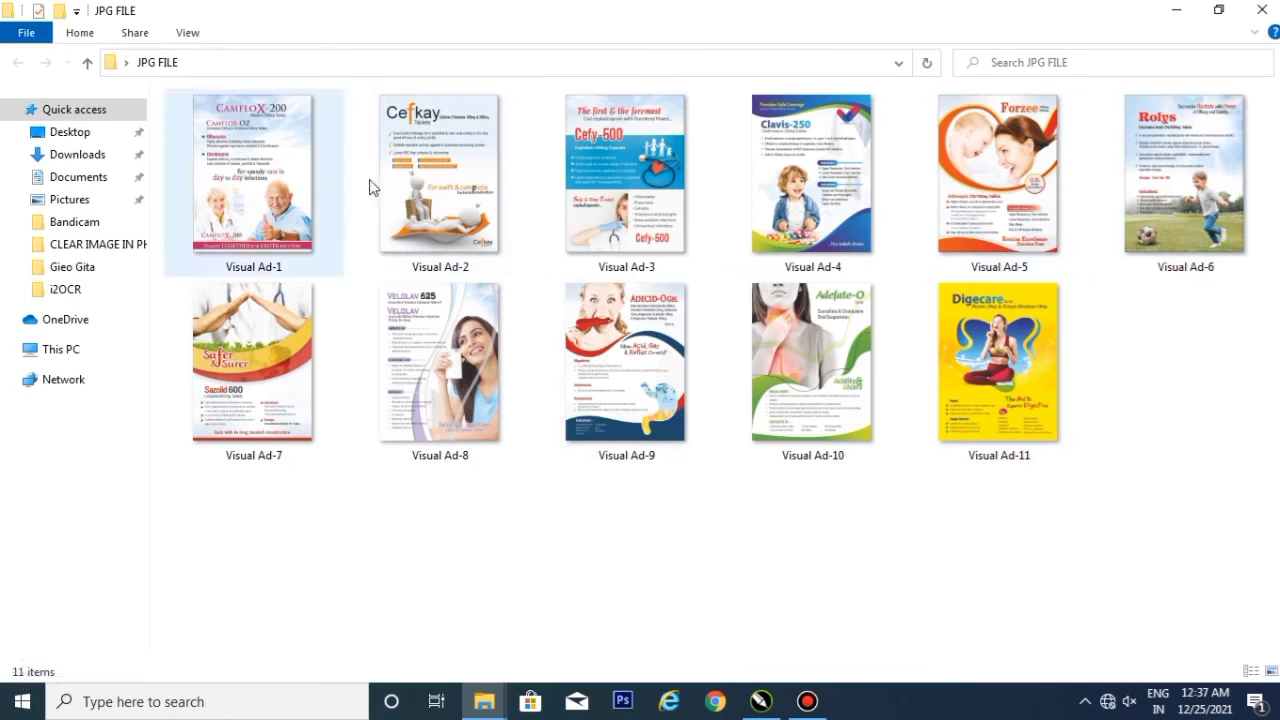
# Step: Open Visual Ad-1.jpg in Photos and browse back and forth through the exported ads
pyautogui.click(307, 177)
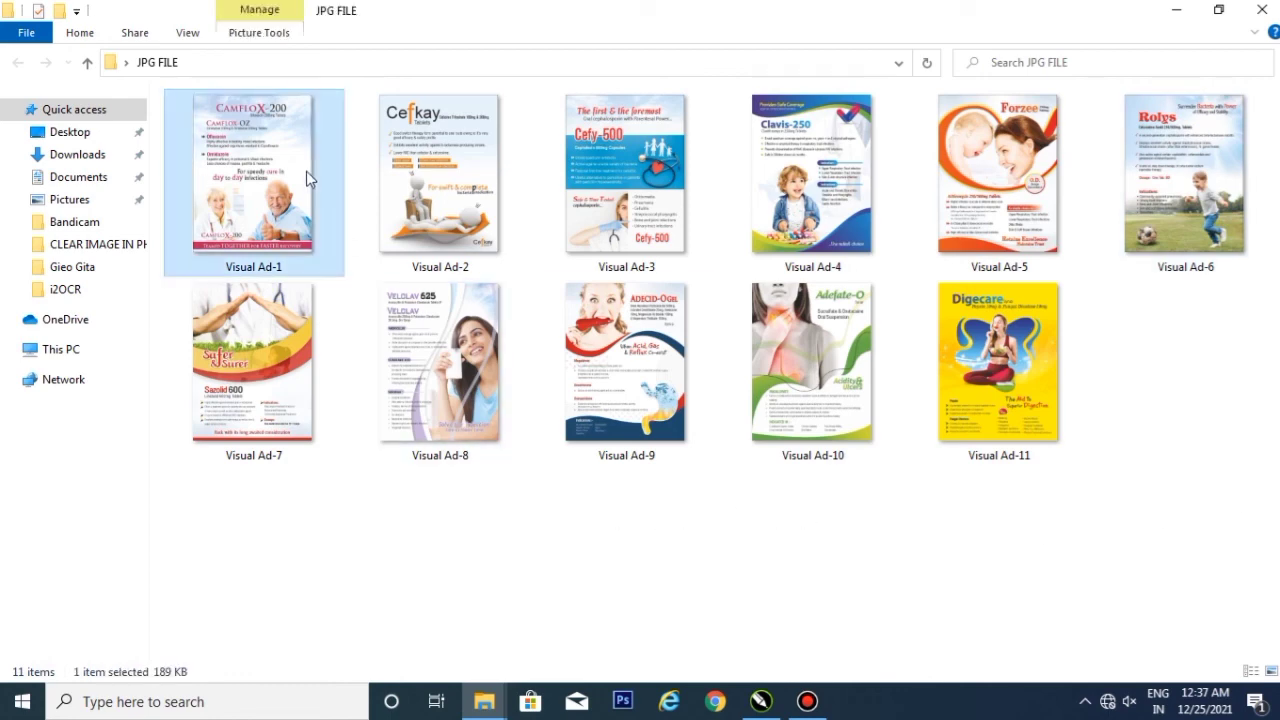
pyautogui.doubleClick(307, 173)
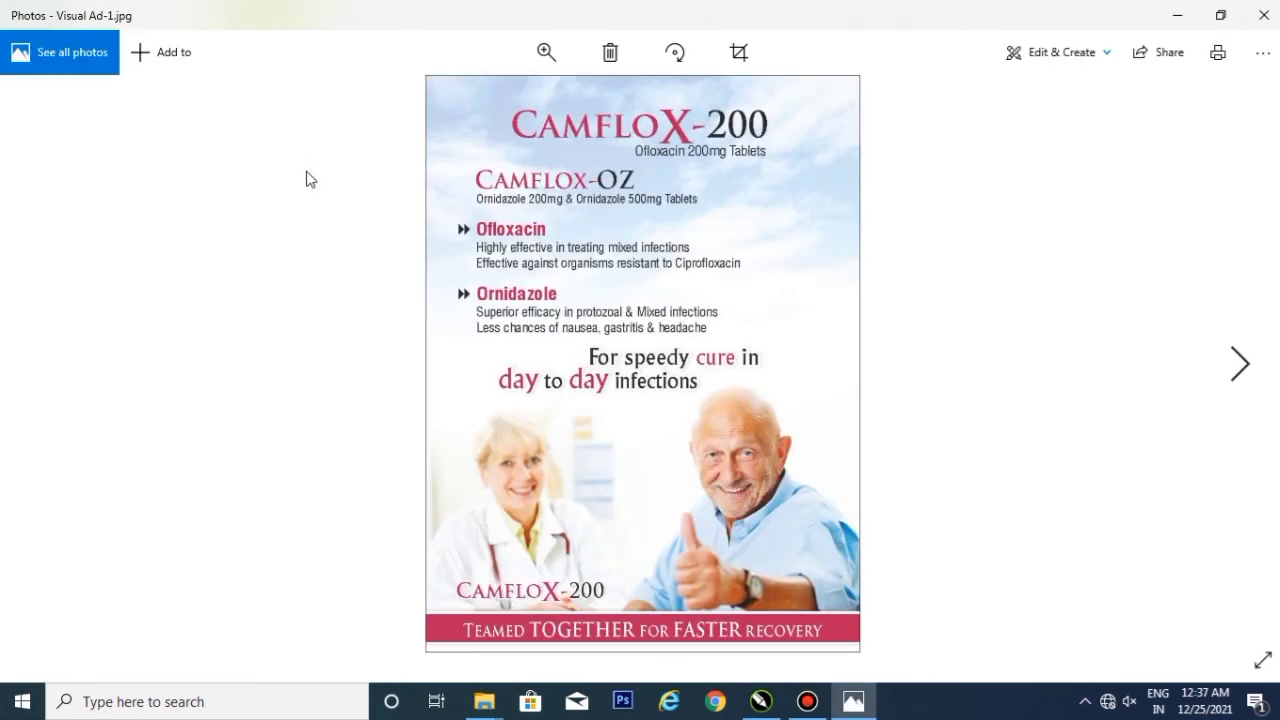
pyautogui.press('Right')
pyautogui.press('Right')
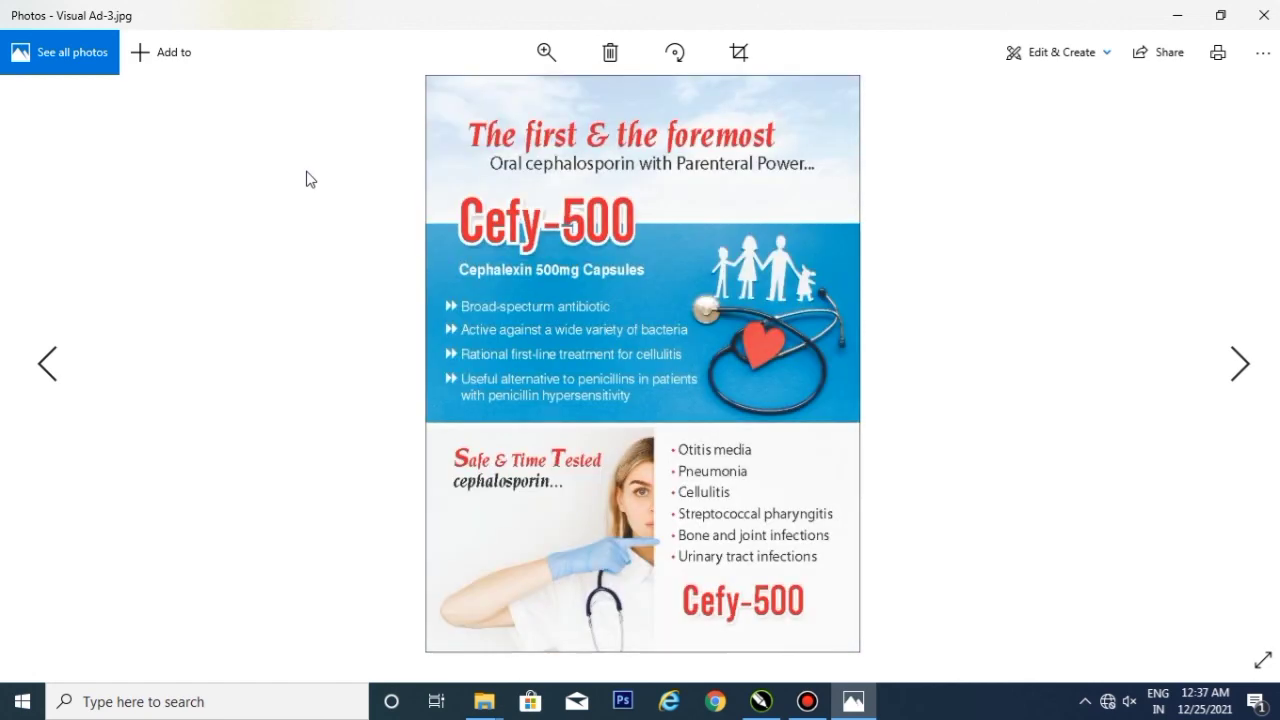
pyautogui.press('Right')
pyautogui.press('Right')
pyautogui.press('Right')
pyautogui.press('Right')
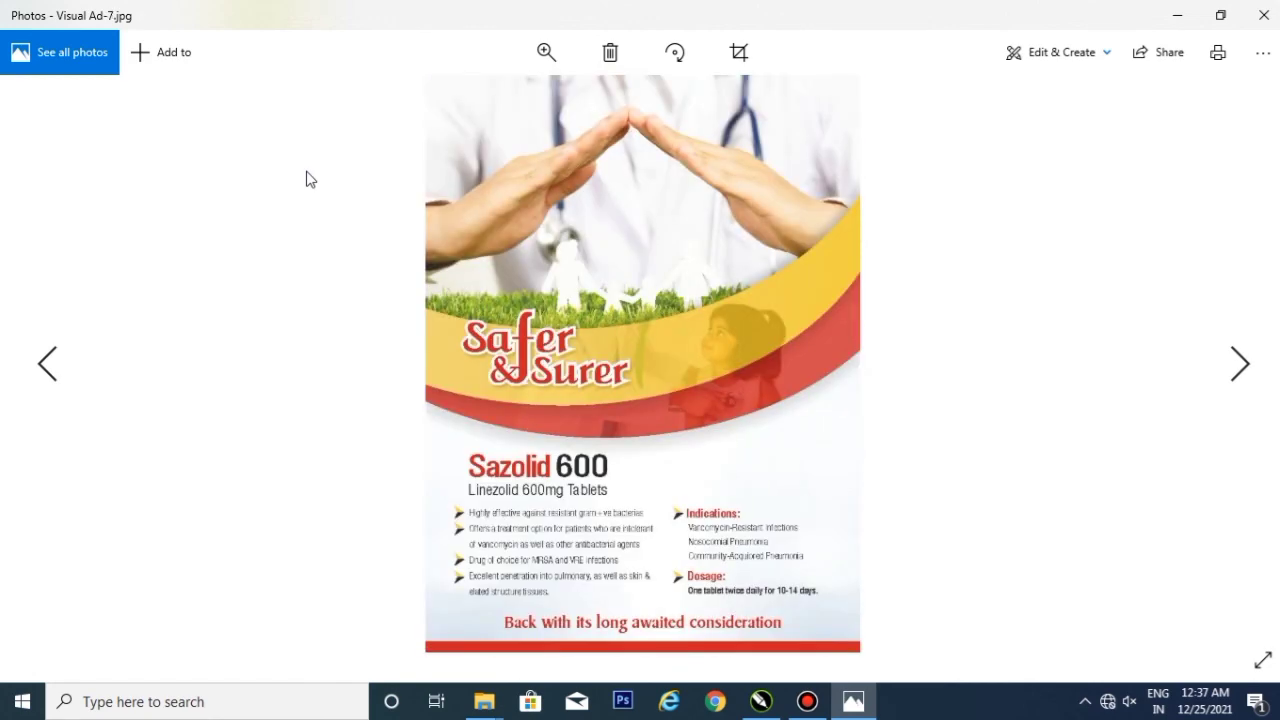
pyautogui.press('Right')
pyautogui.press('Right')
pyautogui.press('Left')
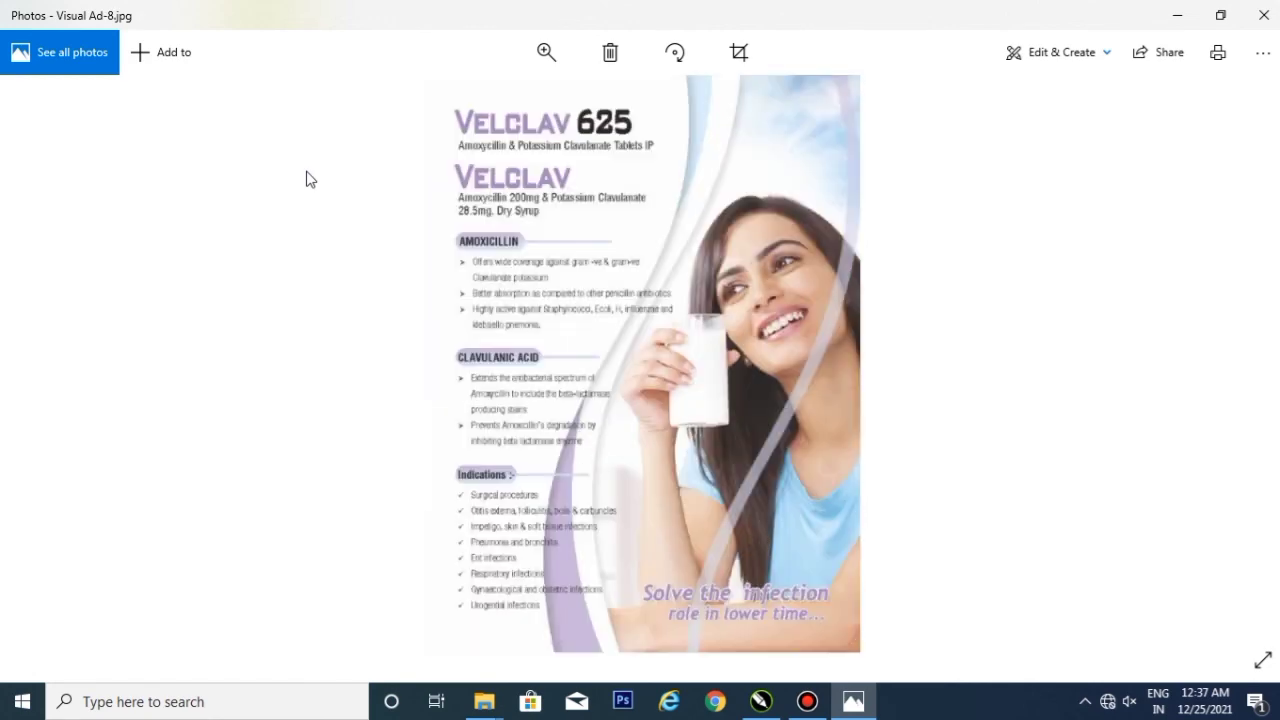
pyautogui.press('Left')
pyautogui.press('Left')
pyautogui.press('Left')
pyautogui.press('Right')
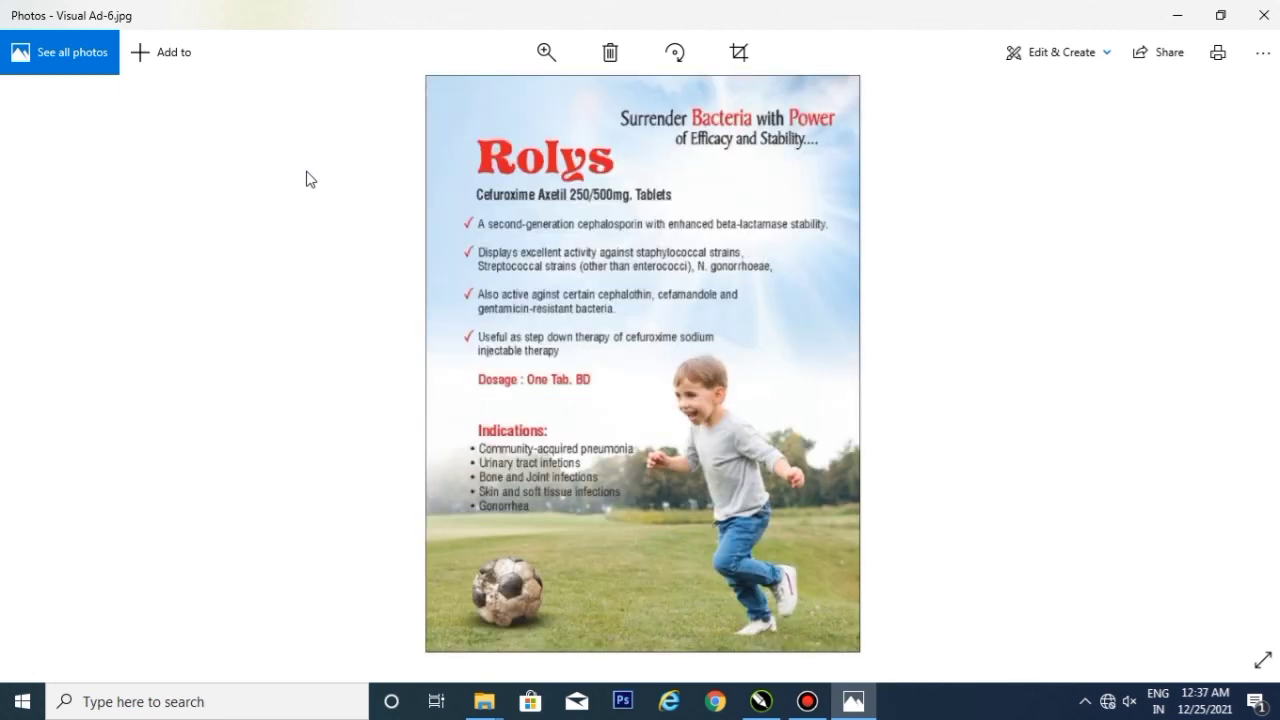
pyautogui.press('Right')
pyautogui.press('Left')
pyautogui.press('Left')
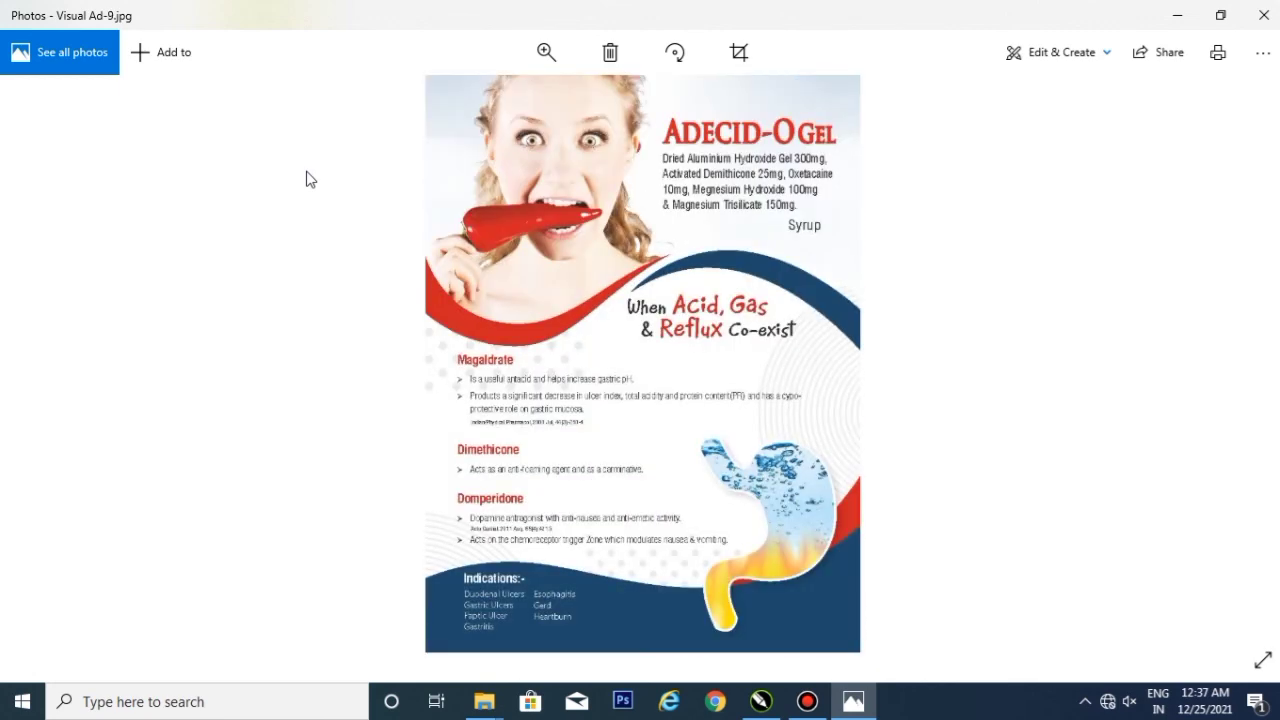
pyautogui.press('Left')
# Step: Close the Photos viewer to return to the JPG FILE folder's Visual Ad thumbnails
pyautogui.click(1261, 13)
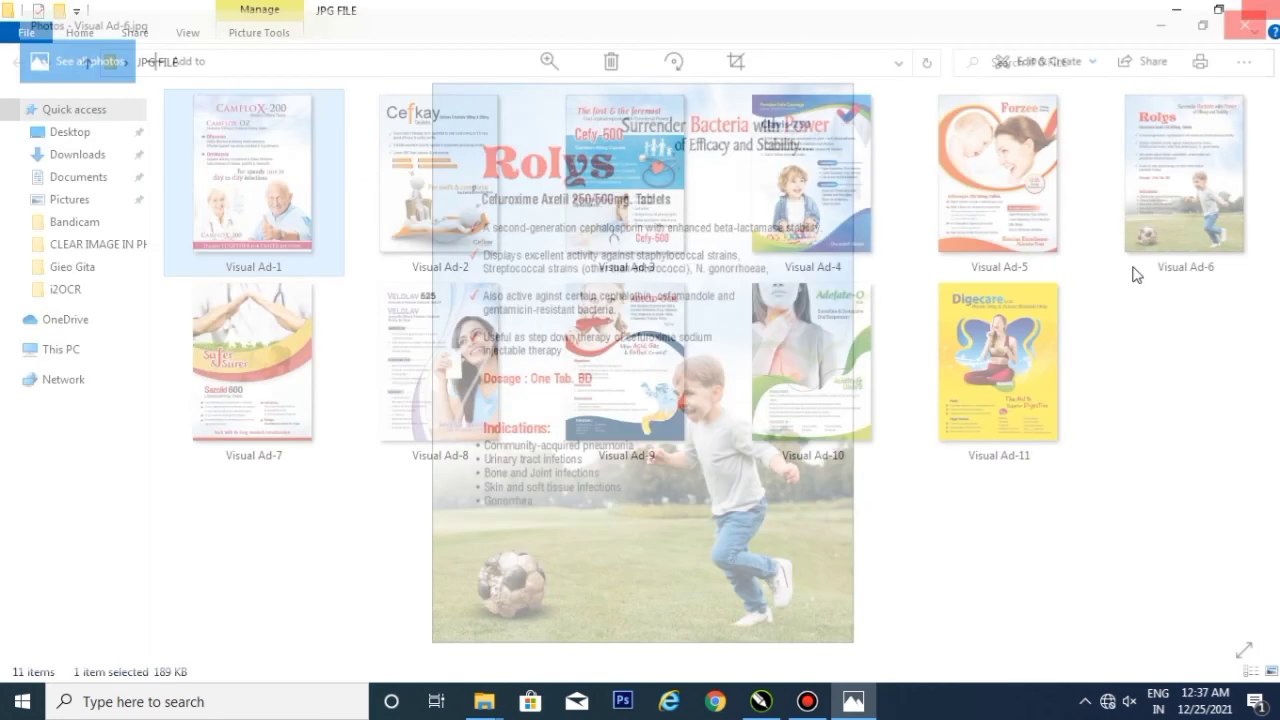